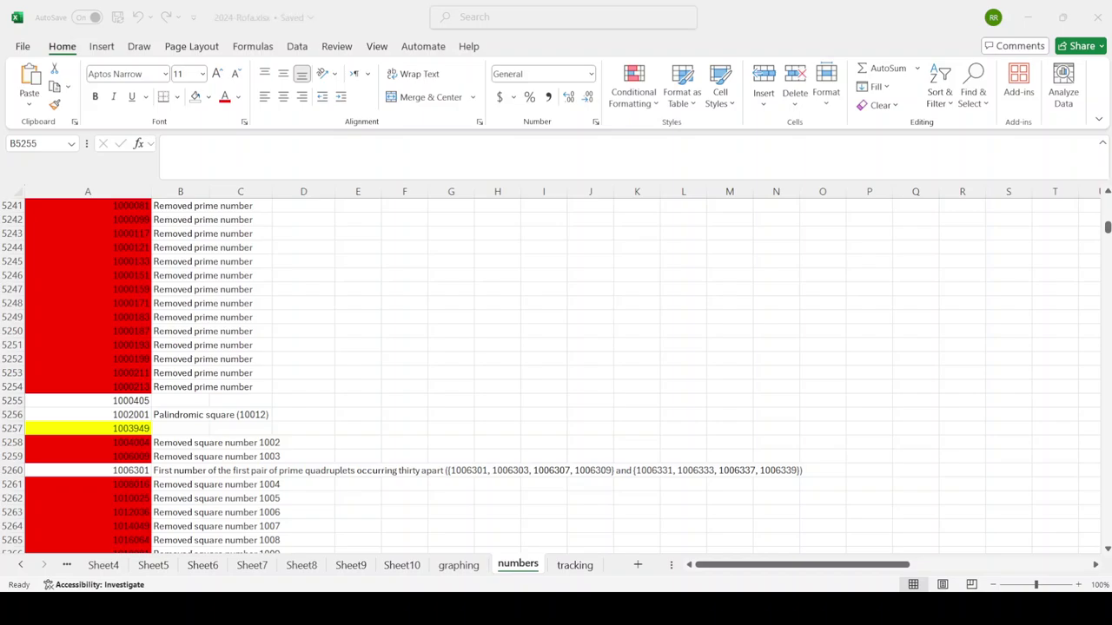
Paste the smallest 7-digit triangular number note beside 1000405 in B5255
type("1,000,405 = Smallest triangular number with 7 digits and the 1,414th triangular number")
key("Return")
left_click(210, 547)
scroll(210, 547, "down", 3)
key("alt+Tab")
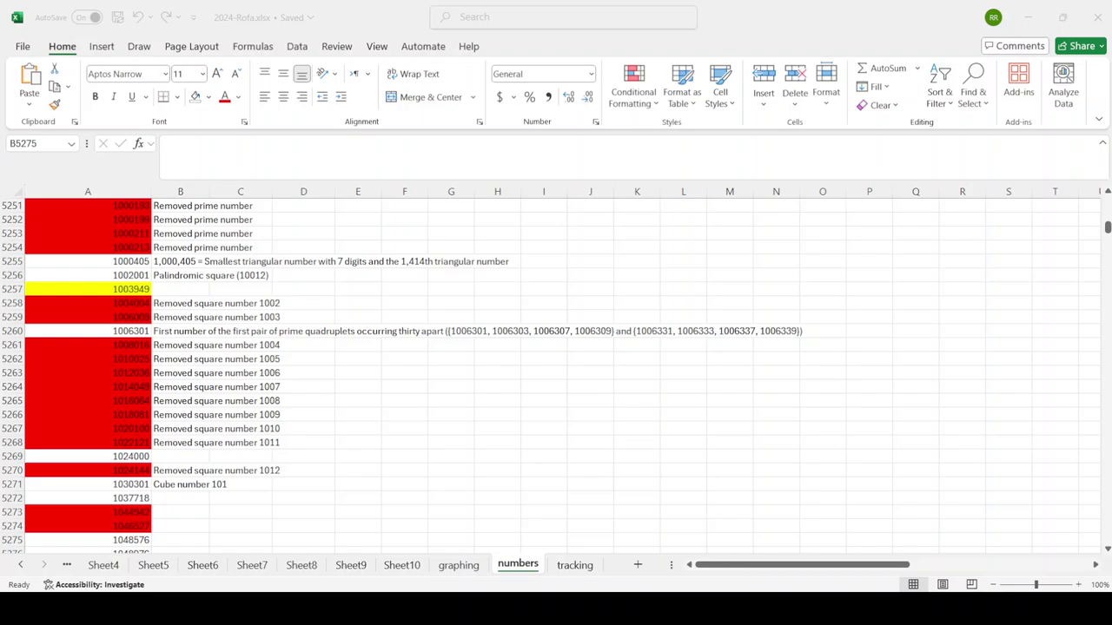
Paste the next comment block into column H from H5266, clearing the unwanted H5266 entry
left_click(497, 414)
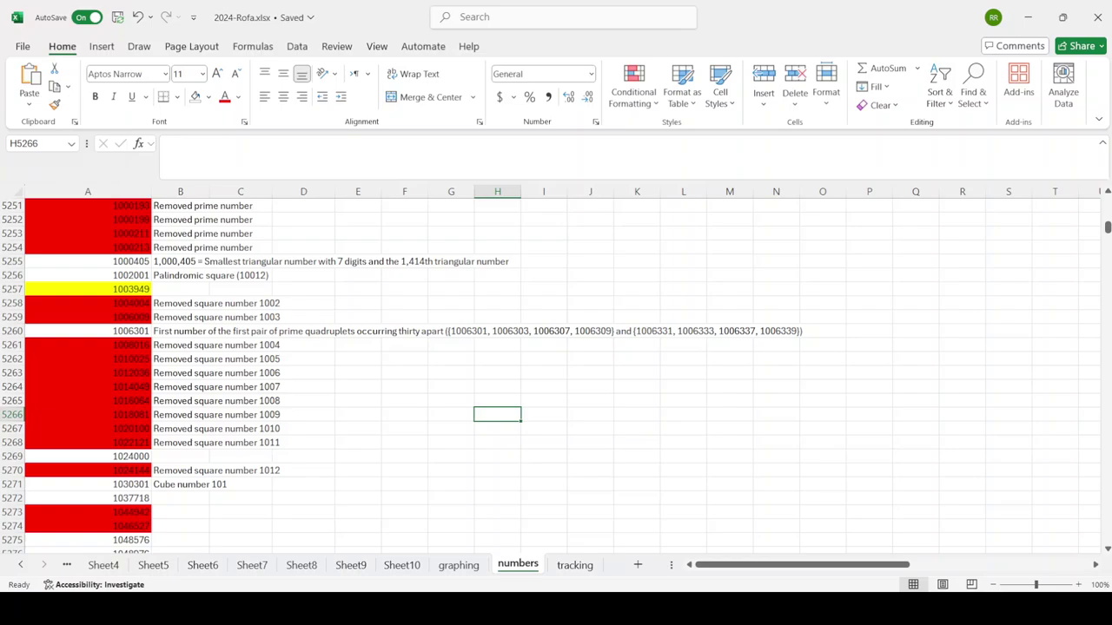
key("ctrl+v")
key("Down")
key("Up")
key("Delete")
key("Down")
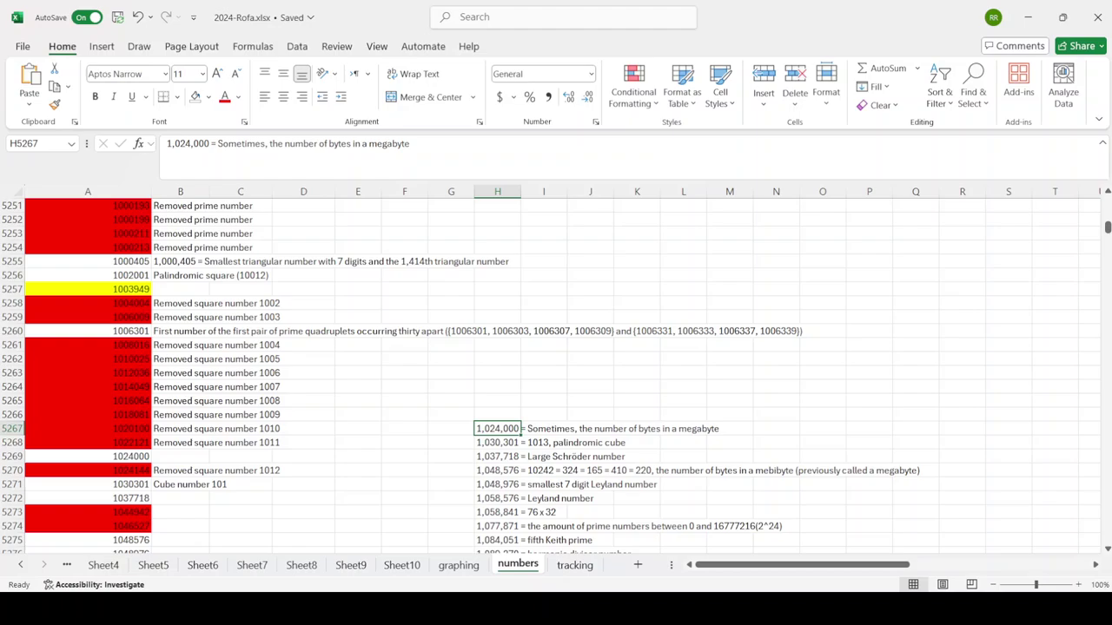
Move the 1024000, 1030301 and 1037718 comments into column B, replacing the Cube number 101 note
left_click_drag(476, 432, 181, 458)
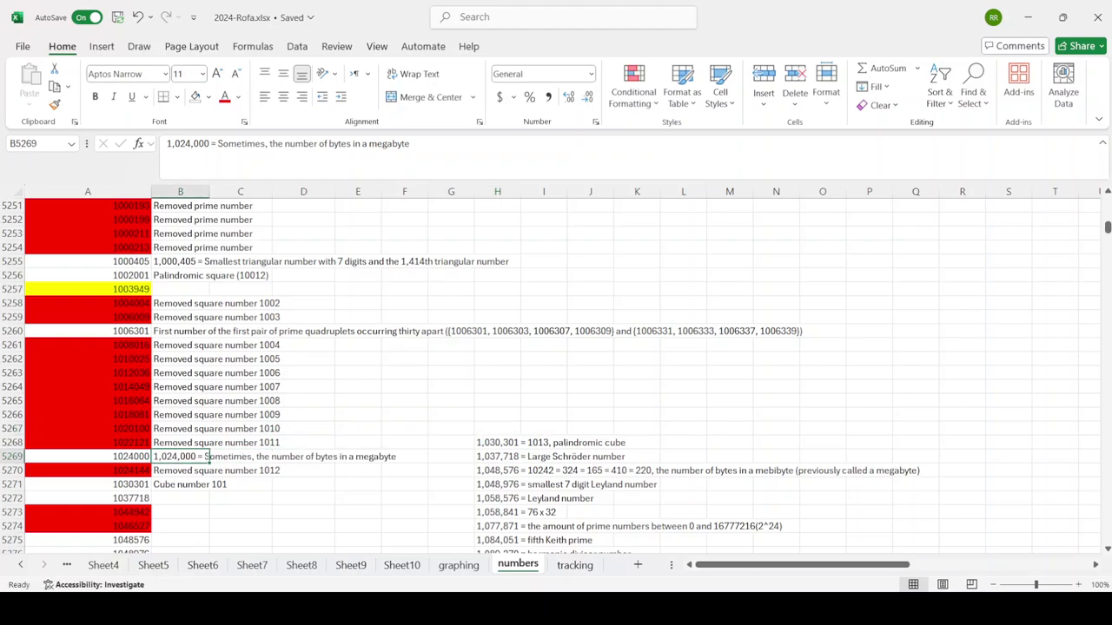
left_click(497, 442)
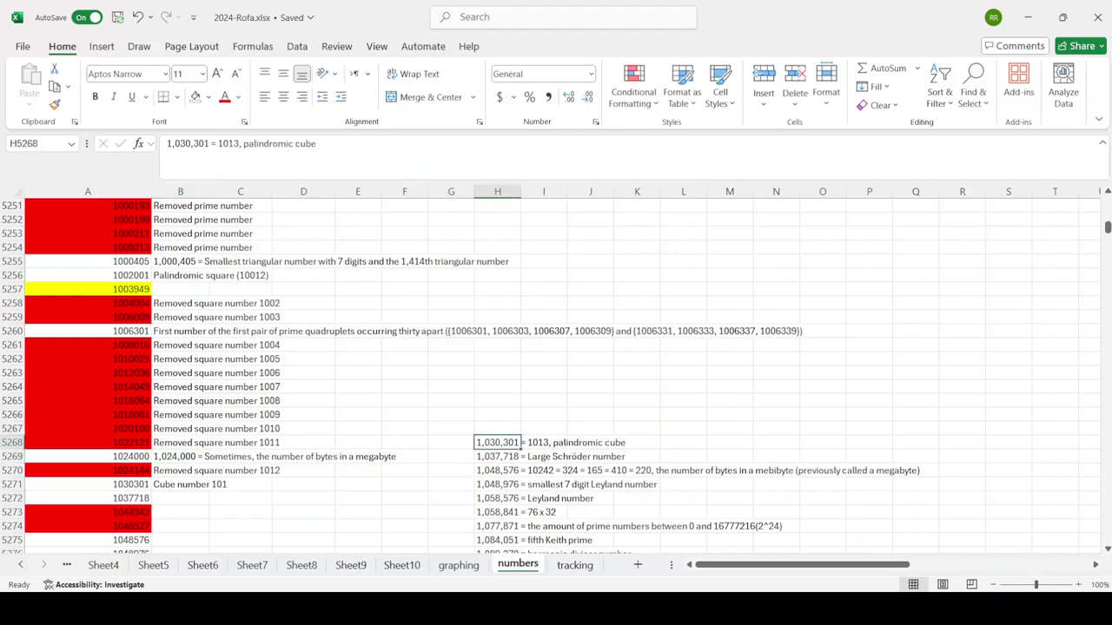
left_click(180, 483)
key("Delete")
key("Tab")
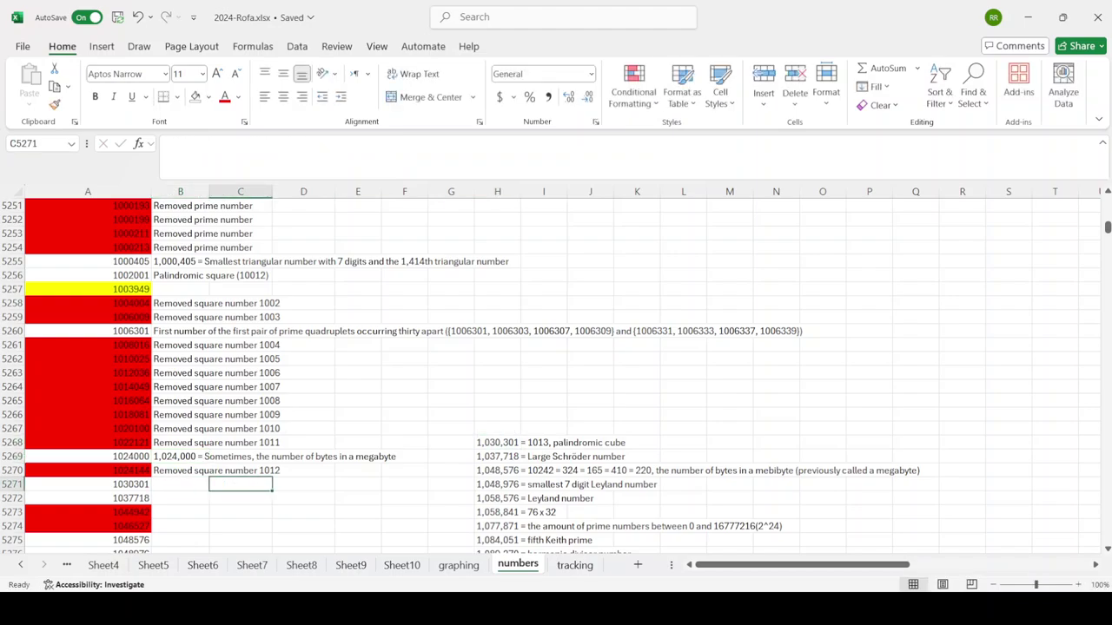
left_click_drag(497, 442, 497, 456)
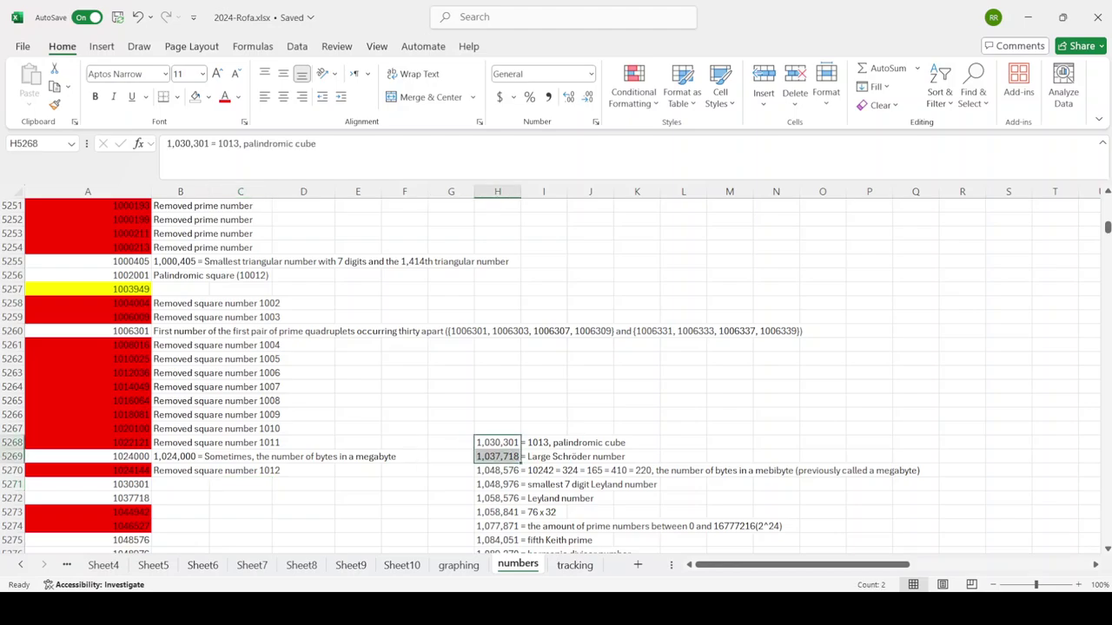
left_click_drag(496, 449, 180, 491)
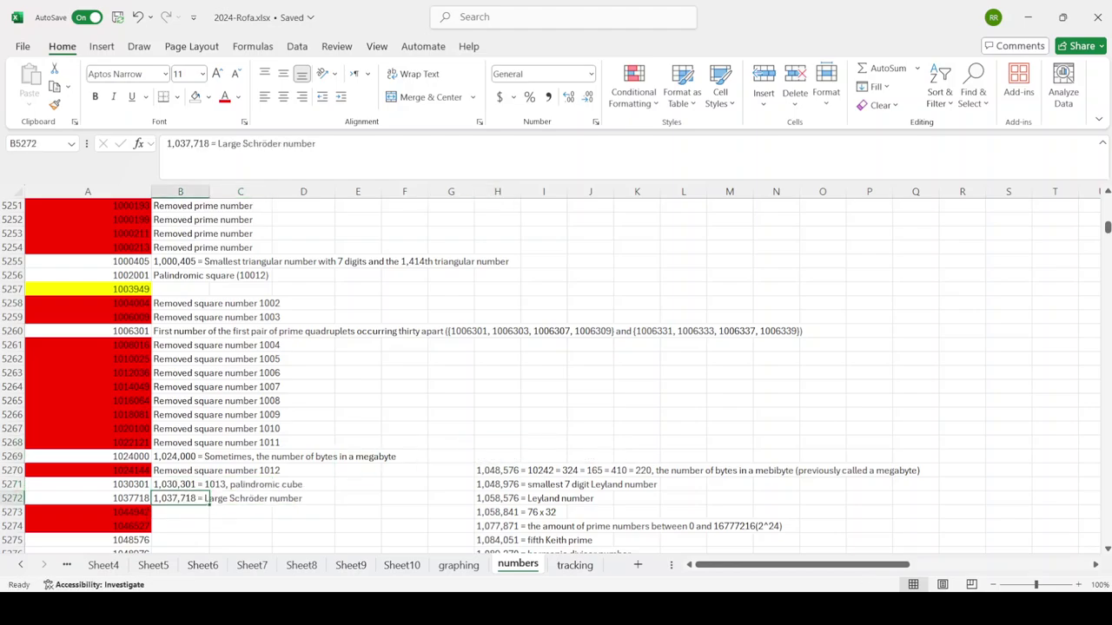
left_click(179, 541)
key("Down")
key("Down")
key("Down")
Move the 1048576 and 1048976 comments into column B and label B5273 'Removed number'
key("Down")
key("Down")
key("Down")
key("Down")
key("Down")
key("Down")
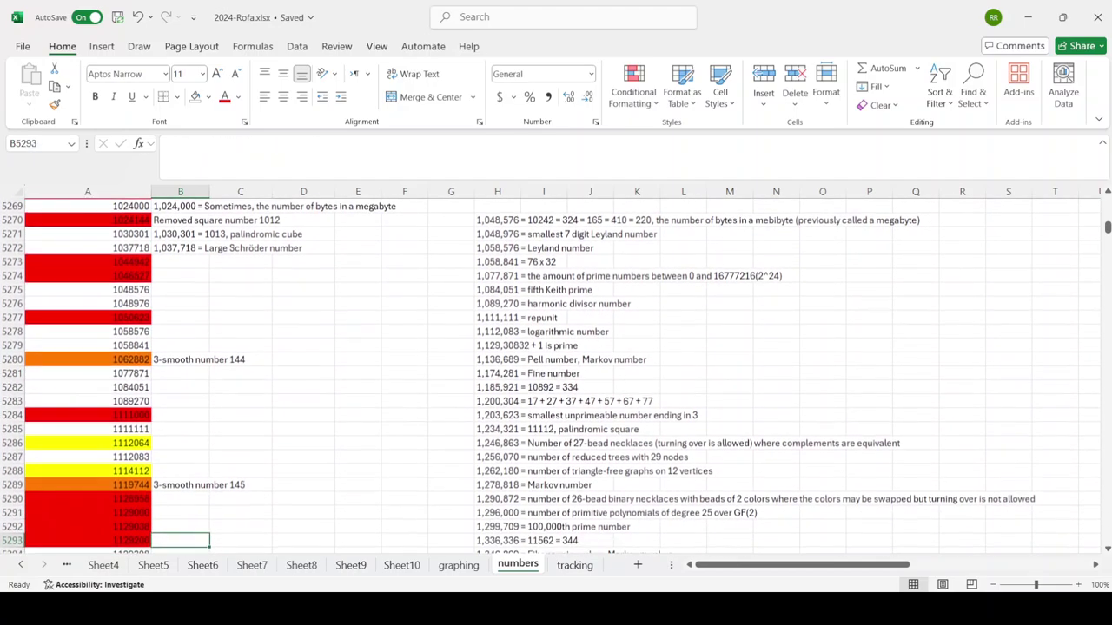
key("Down")
key("Down")
key("Down")
mouse_move(497, 219)
left_mouse_down()
mouse_move(497, 234)
mouse_move(180, 295)
left_mouse_up()
key("Up")
key("Up")
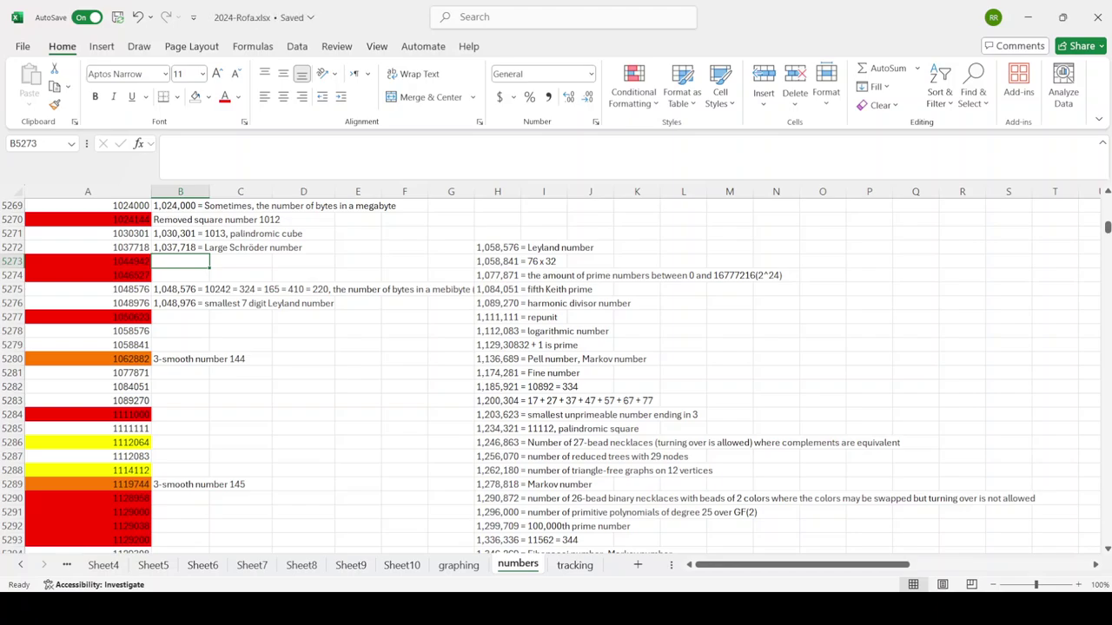
type("Removed number")
key("Return")
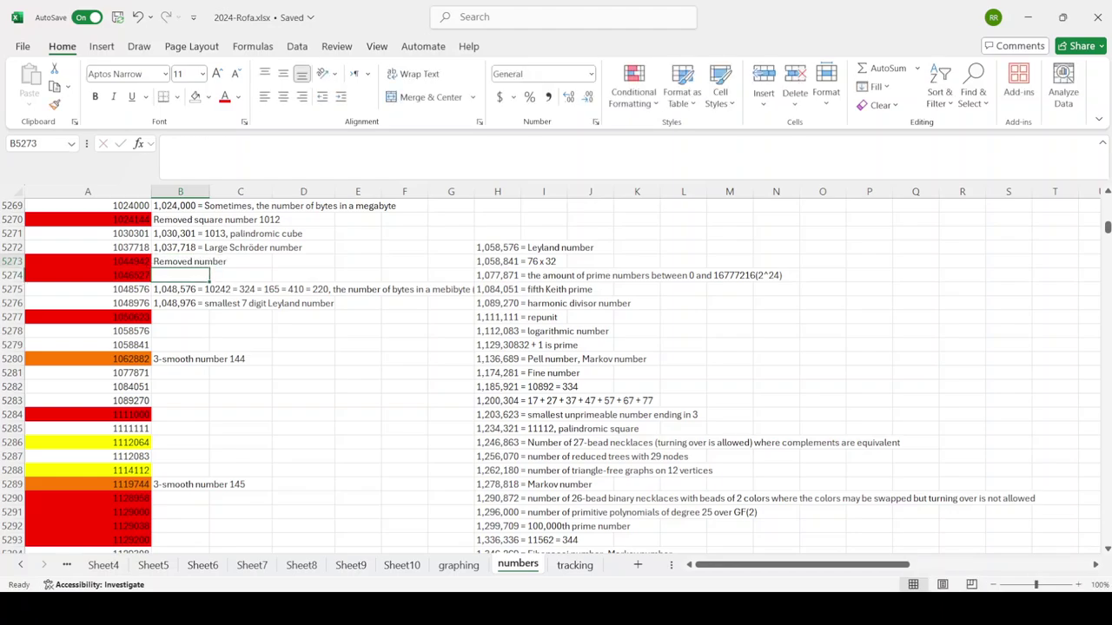
key("Up")
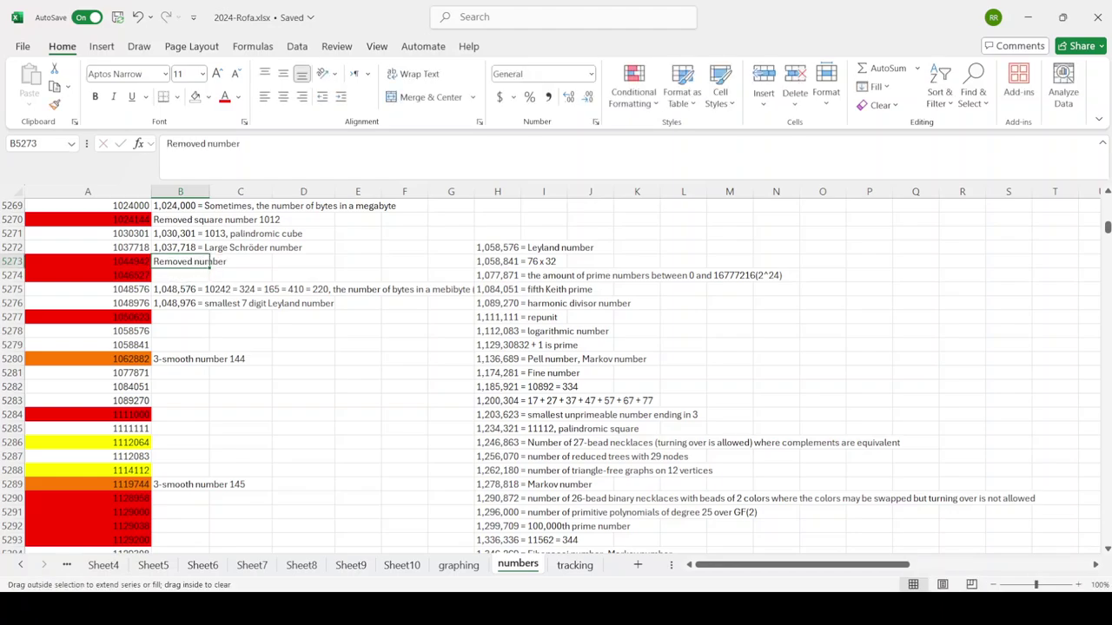
Copy the 'Removed number' label into B5274 and B5277, undoing a stray copy into C5274
left_click_drag(209, 268, 210, 279)
left_click(181, 276)
left_click_drag(210, 282, 260, 278)
key("ctrl+z")
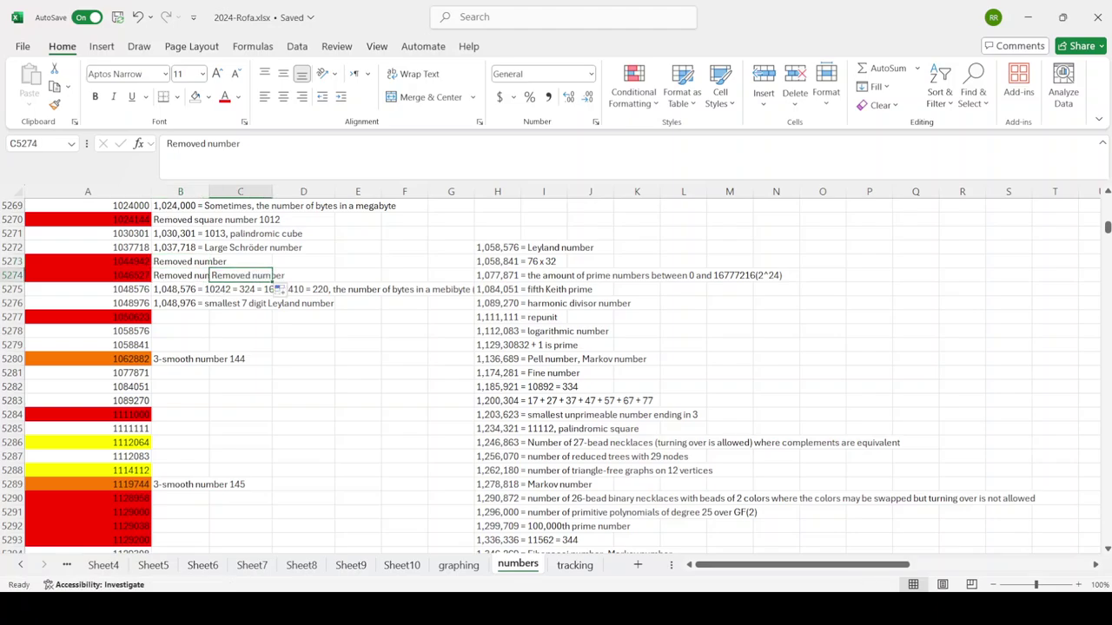
left_click(181, 317)
type("Removed number")
Add the 'Removed number' label to B5284 and B5291–B5293
left_click(181, 414)
type("Removed n")
key("ctrl+Return")
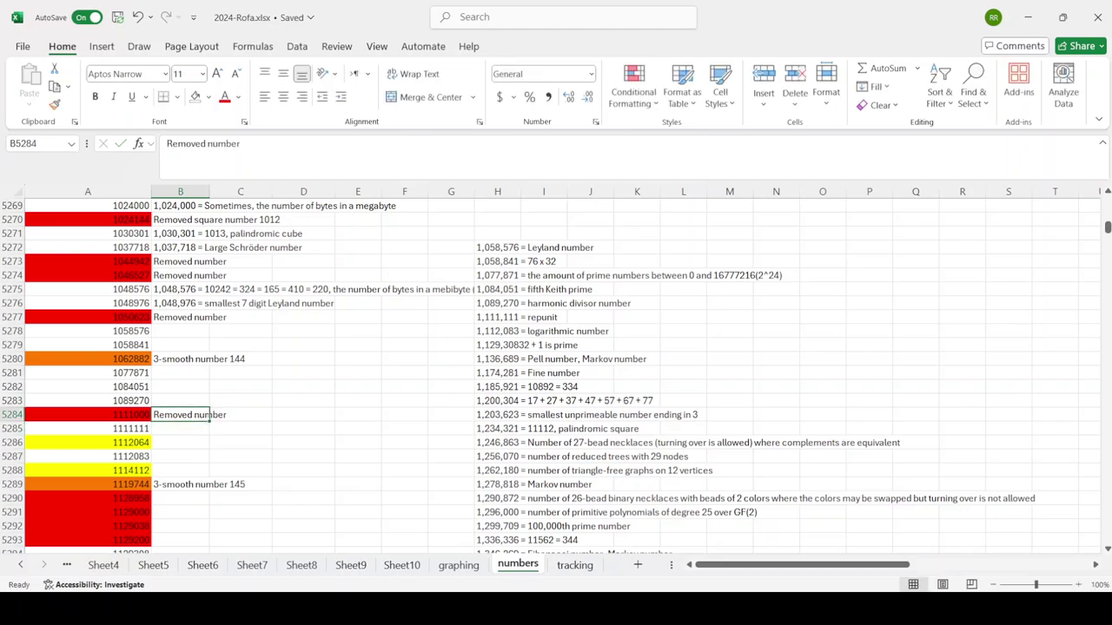
left_click_drag(209, 421, 308, 417)
left_click(240, 414)
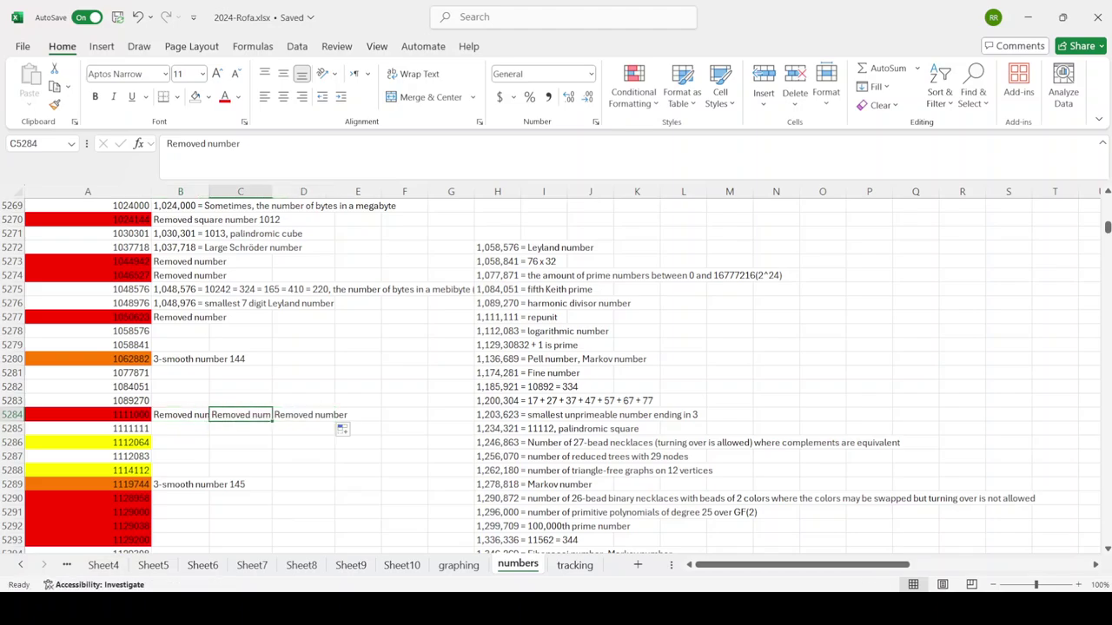
mouse_move(239, 422)
left_mouse_down()
mouse_move(180, 512)
mouse_move(180, 499)
left_mouse_up()
left_click(303, 414)
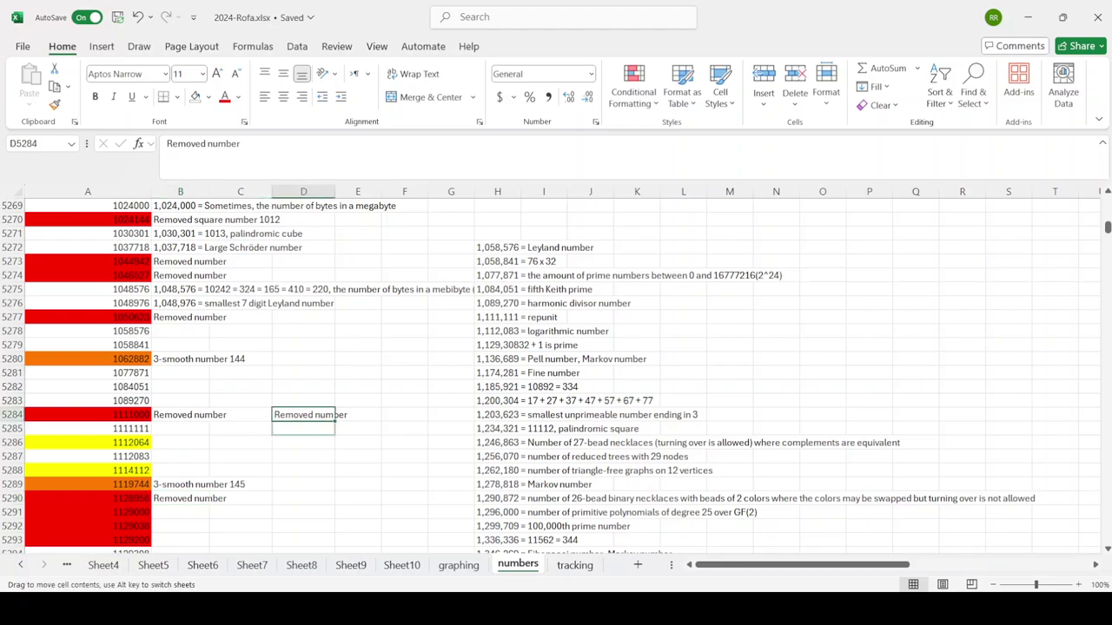
mouse_move(335, 420)
left_mouse_down()
mouse_move(180, 512)
mouse_move(211, 540)
left_mouse_up()
left_click(303, 497)
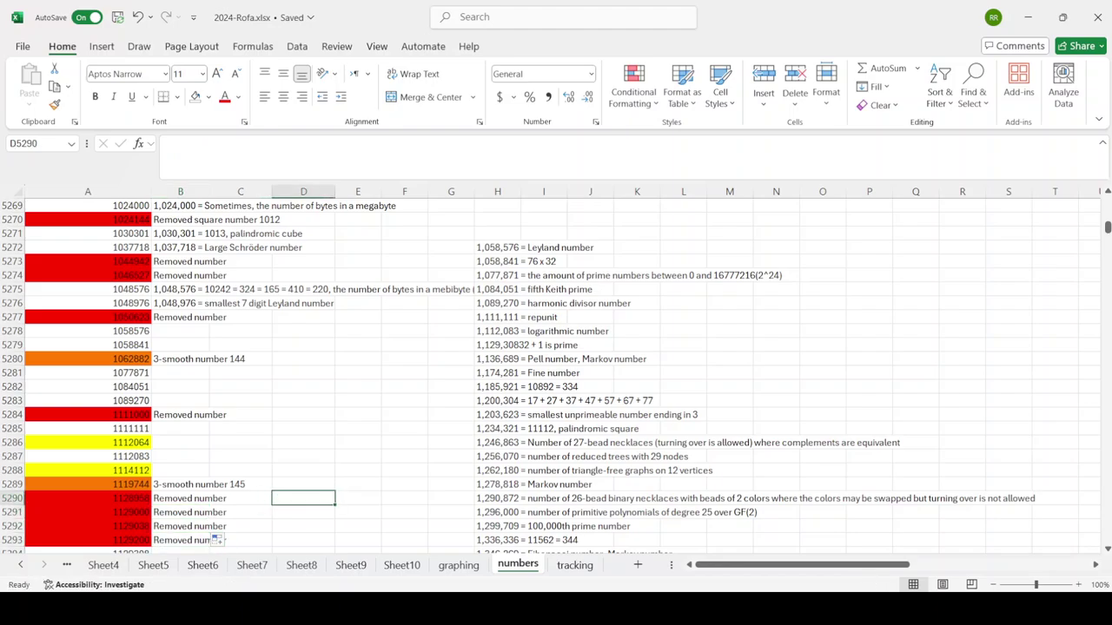
Move the 1058576, 1058841, 1077871–1089270 and 1,111,111 repunit comments into column B
mouse_move(497, 248)
left_mouse_down()
mouse_move(496, 262)
mouse_move(240, 339)
mouse_move(180, 339)
left_mouse_up()
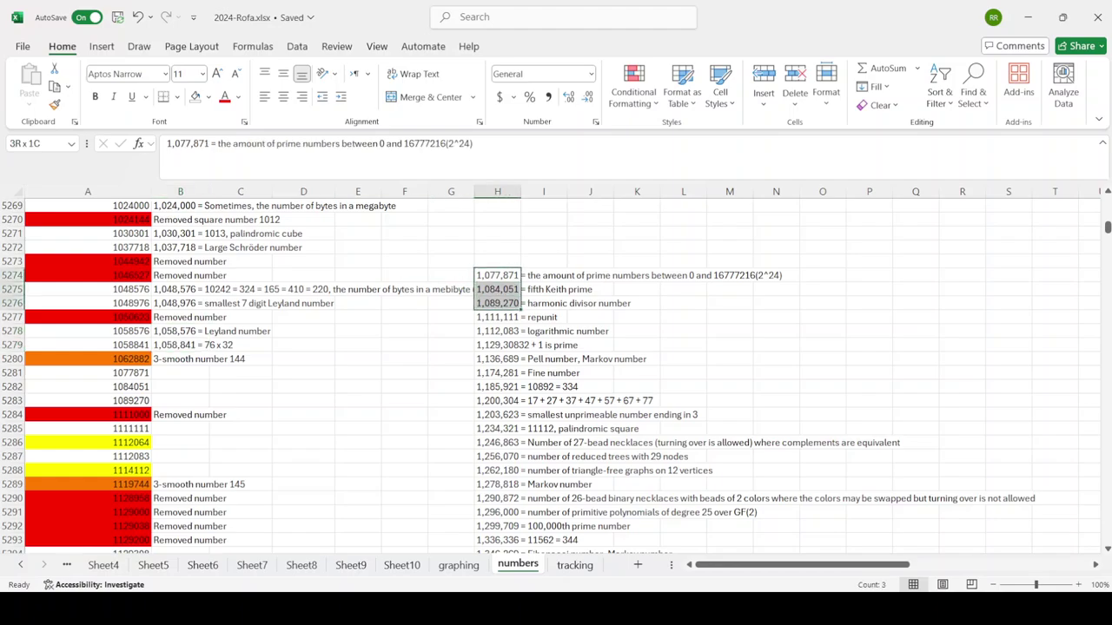
left_click_drag(476, 289, 180, 387)
left_click(181, 428)
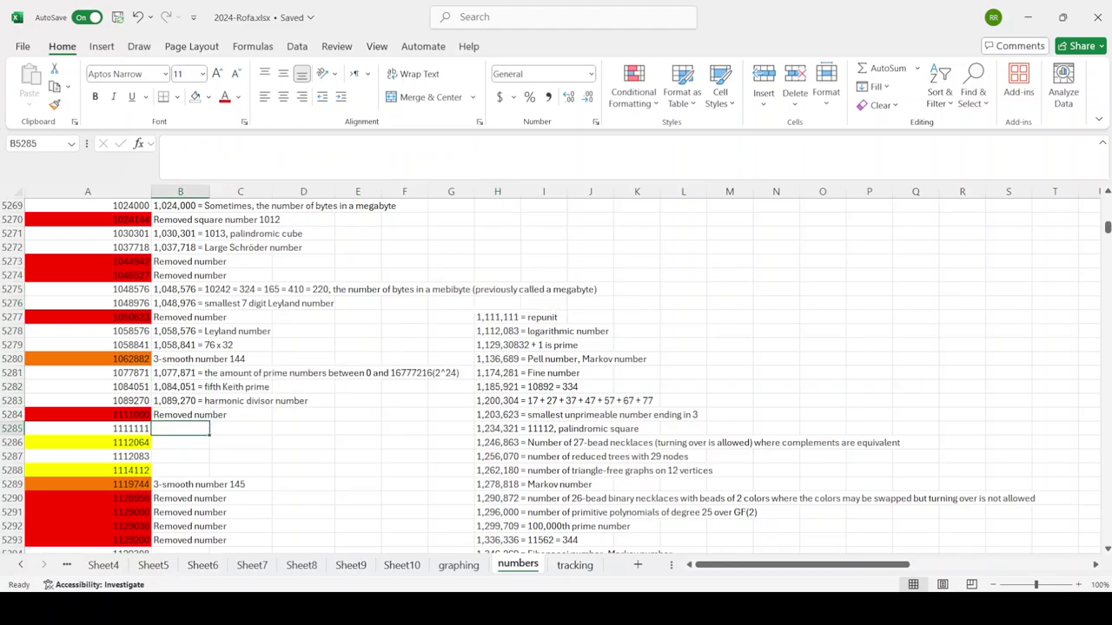
left_click(496, 317)
left_click_drag(497, 317, 181, 428)
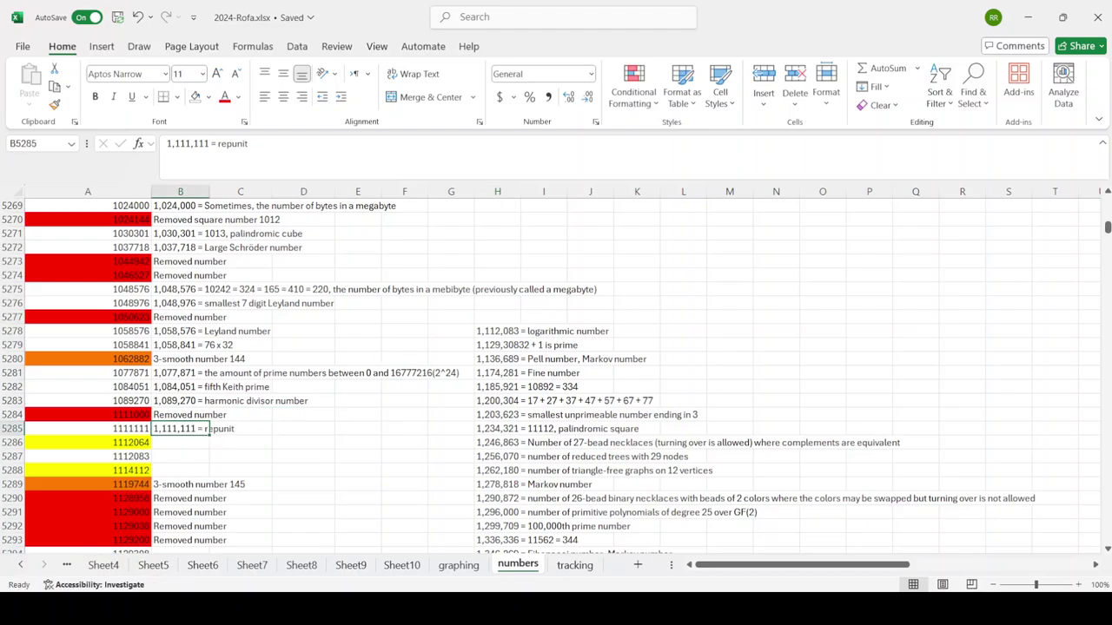
Move the logarithmic number, 1129308 prime, 1136689 Pell/Markov and Fine number comments into column B
left_click(497, 331)
left_click_drag(519, 331, 180, 456)
scroll(347, 391, "down", 2)
left_click(181, 539)
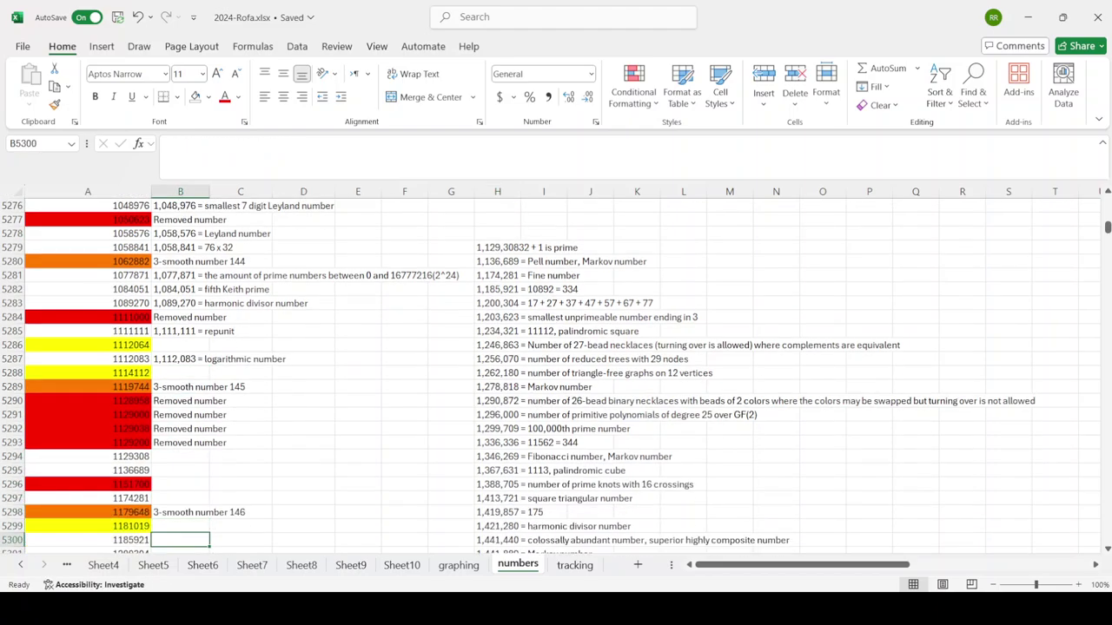
left_click(496, 248)
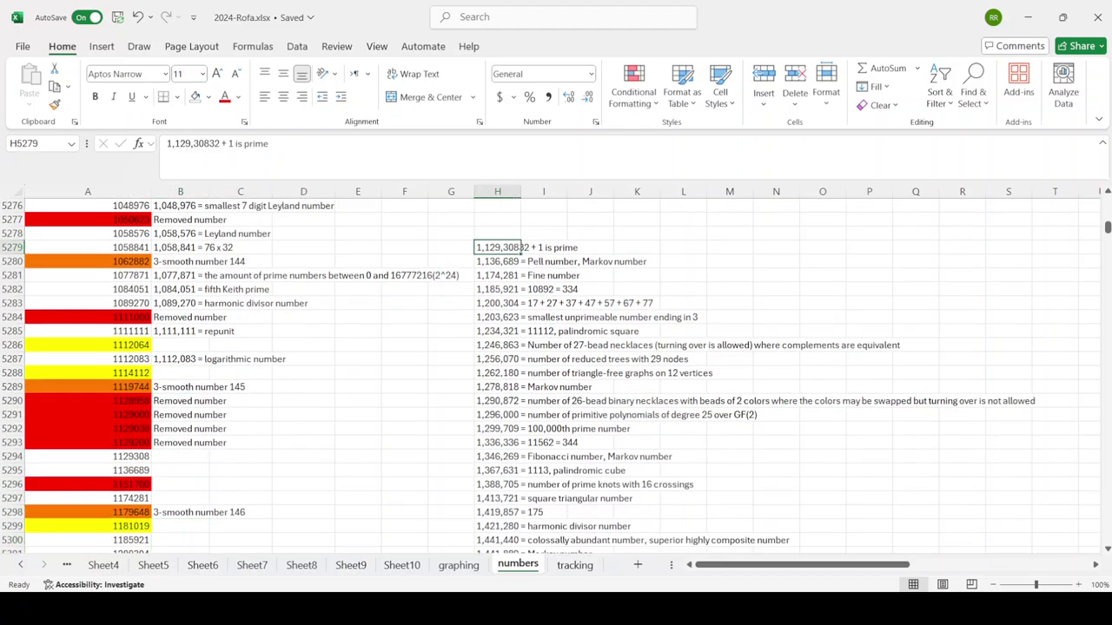
mouse_move(520, 252)
left_mouse_down()
mouse_move(181, 470)
mouse_move(180, 456)
left_mouse_up()
left_click(497, 261)
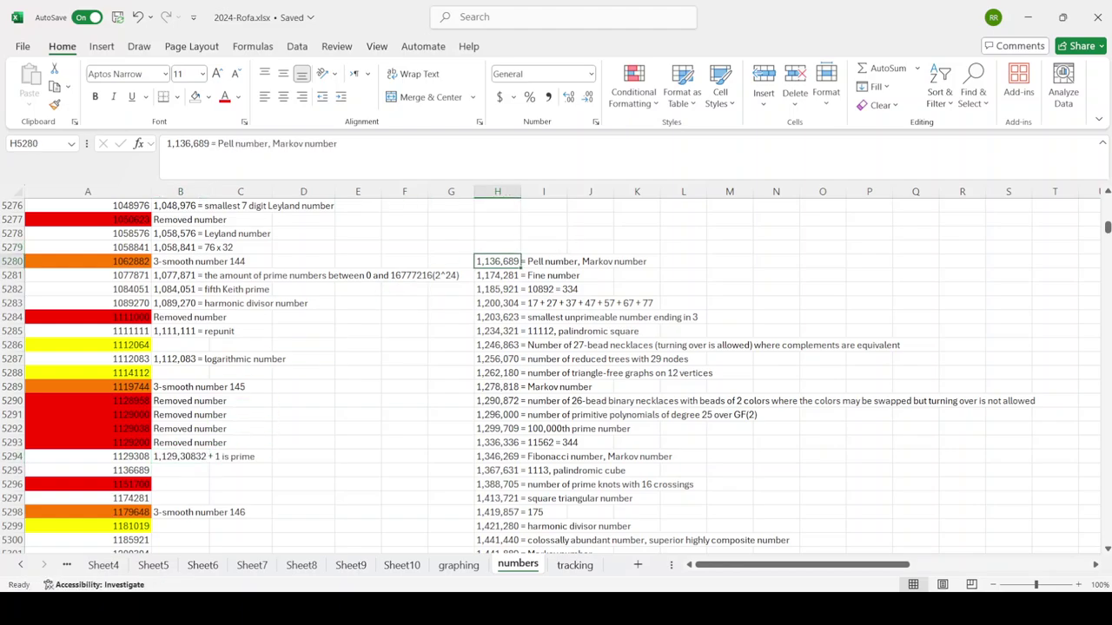
mouse_move(519, 265)
left_mouse_down()
mouse_move(240, 470)
mouse_move(181, 470)
left_mouse_up()
left_click(497, 275)
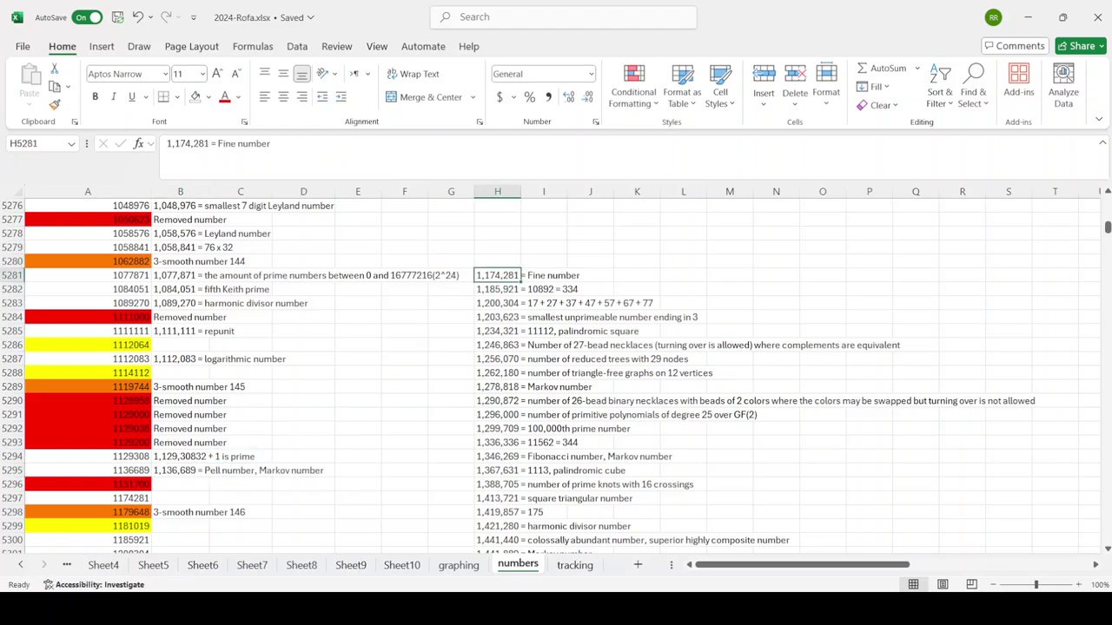
left_click_drag(521, 275, 181, 498)
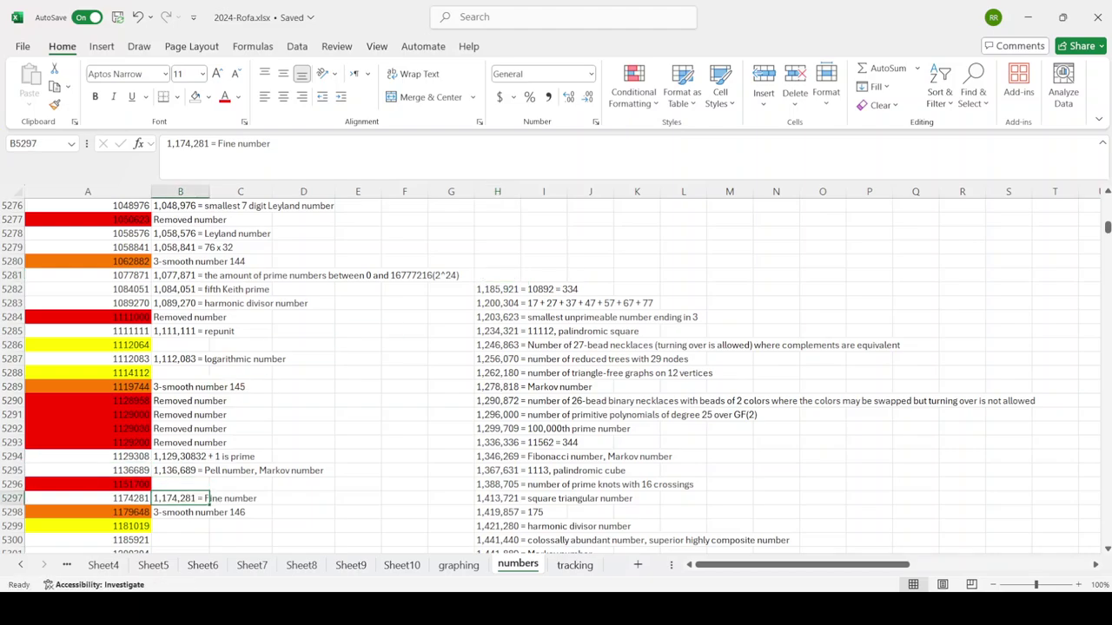
Shift the remaining comments to column K, then move five comments beside 1185921 onward into B5300–B5304
left_click_drag(497, 331, 497, 549)
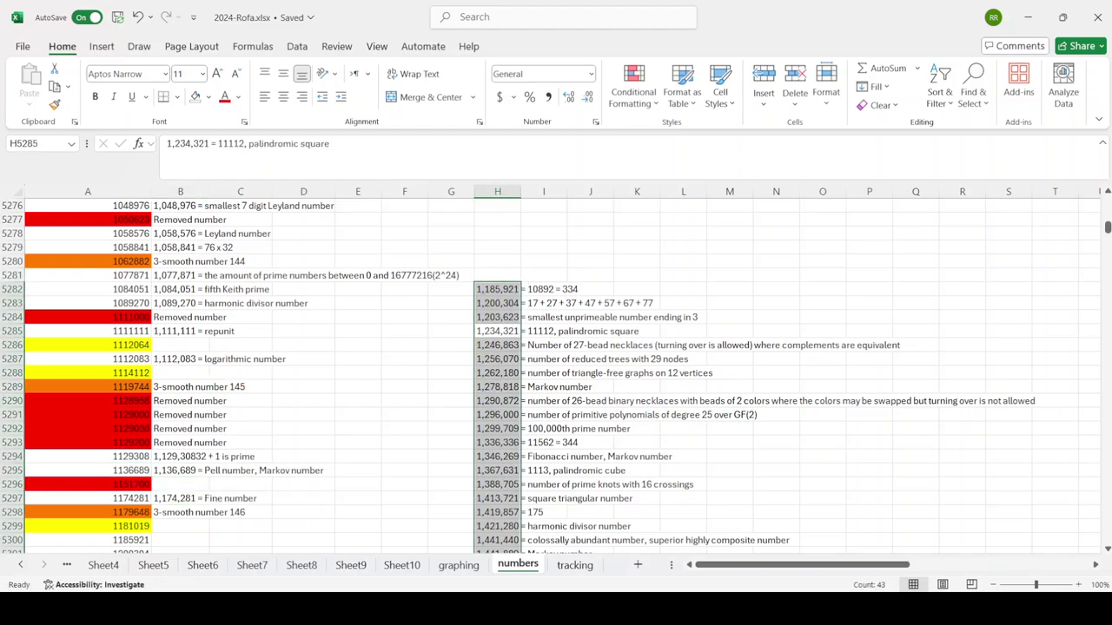
mouse_move(522, 347)
left_mouse_down()
mouse_move(634, 469)
mouse_move(637, 456)
left_mouse_up()
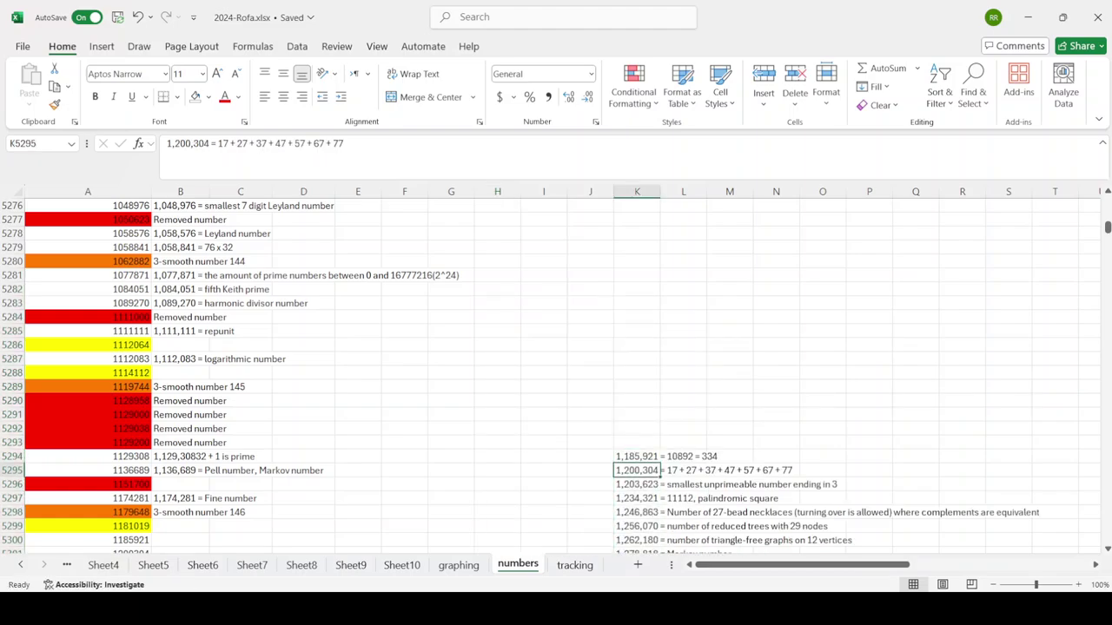
key("Down")
key("Down")
key("Down")
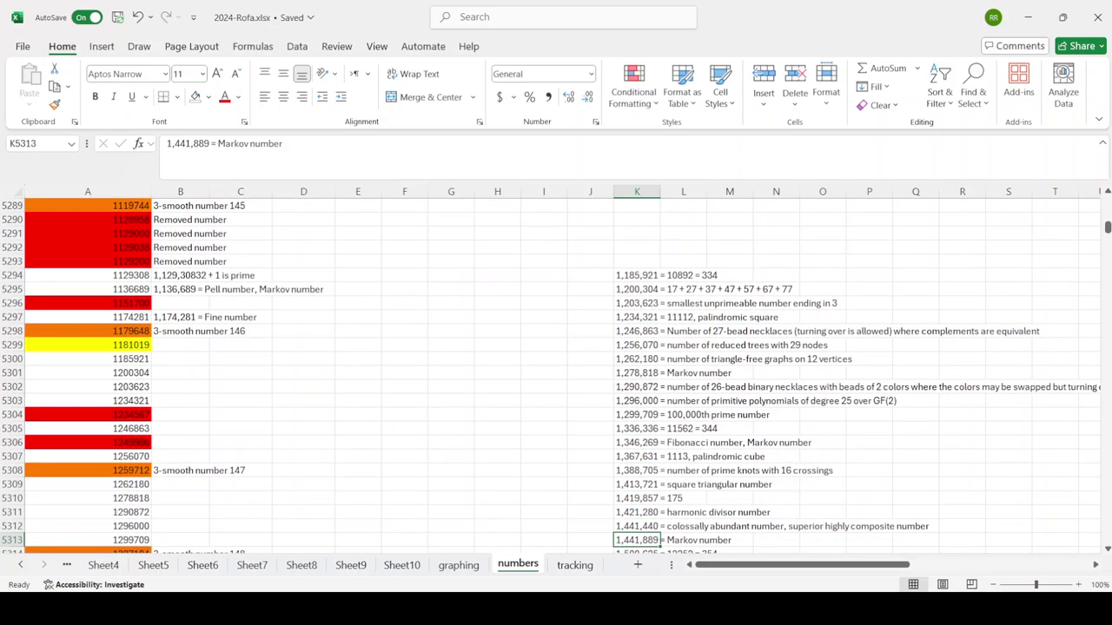
left_click(180, 262)
mouse_move(209, 267)
left_mouse_down()
mouse_move(252, 264)
mouse_move(179, 303)
left_mouse_up()
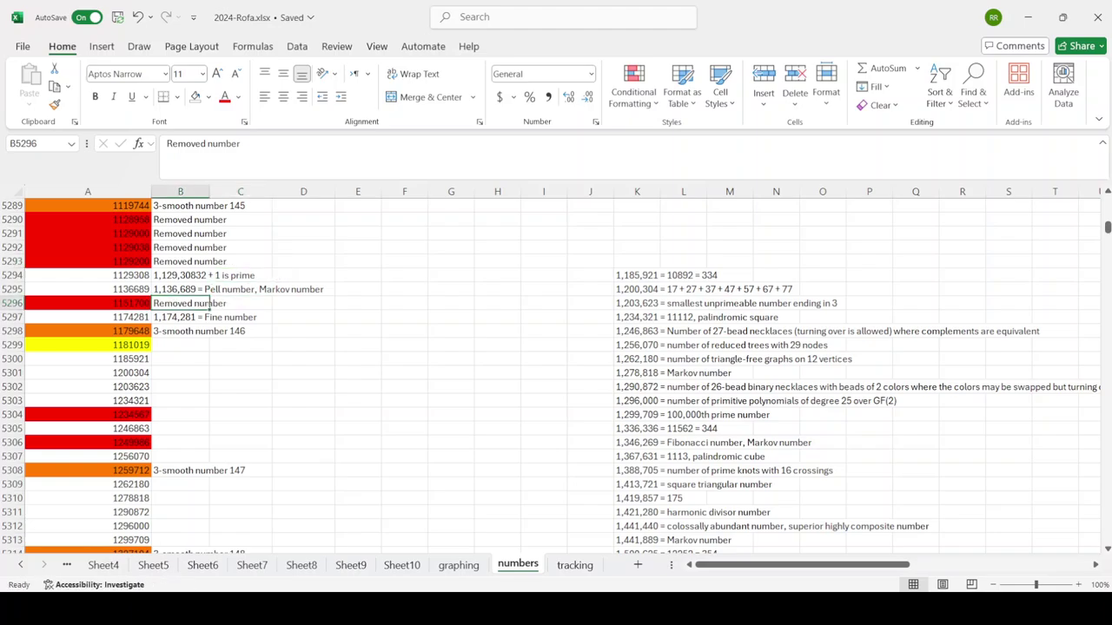
left_click_drag(636, 275, 637, 331)
left_click_drag(636, 275, 180, 358)
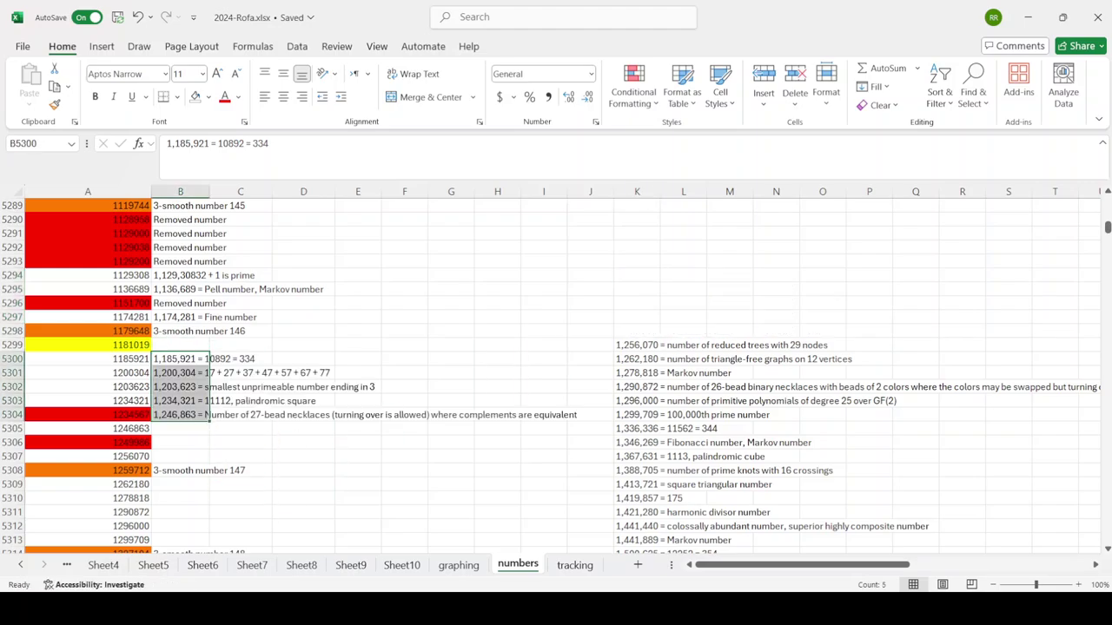
left_click(180, 414)
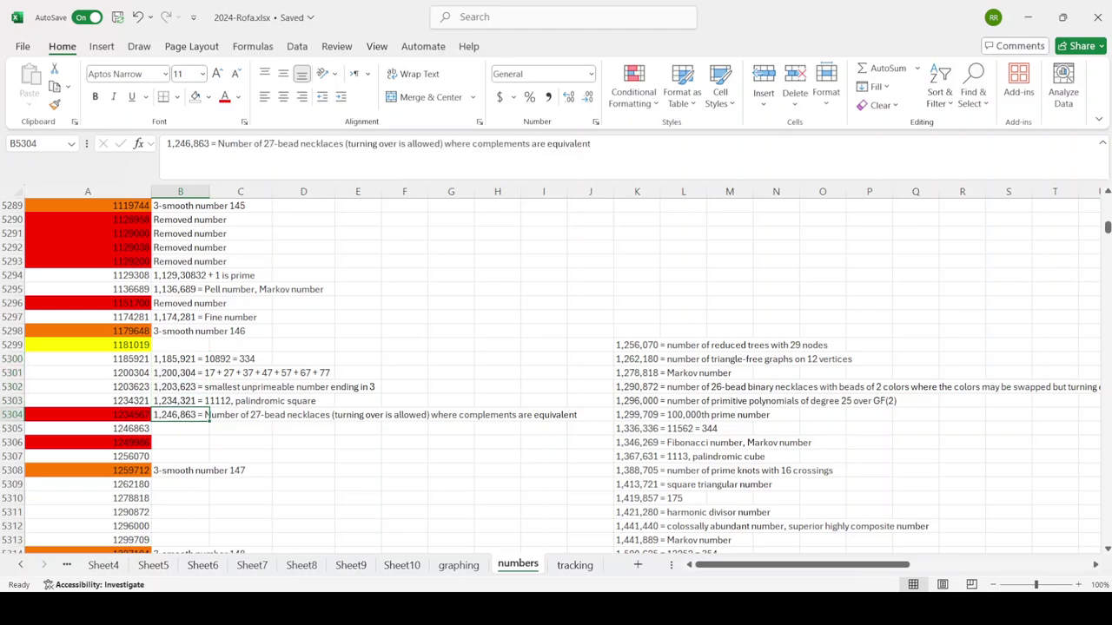
Shift the 1246863 comment down, then label B5304 'Removed ascending number from 1 to 7' and B5306 'Removed number'
left_click_drag(179, 421, 179, 428)
left_click(179, 415)
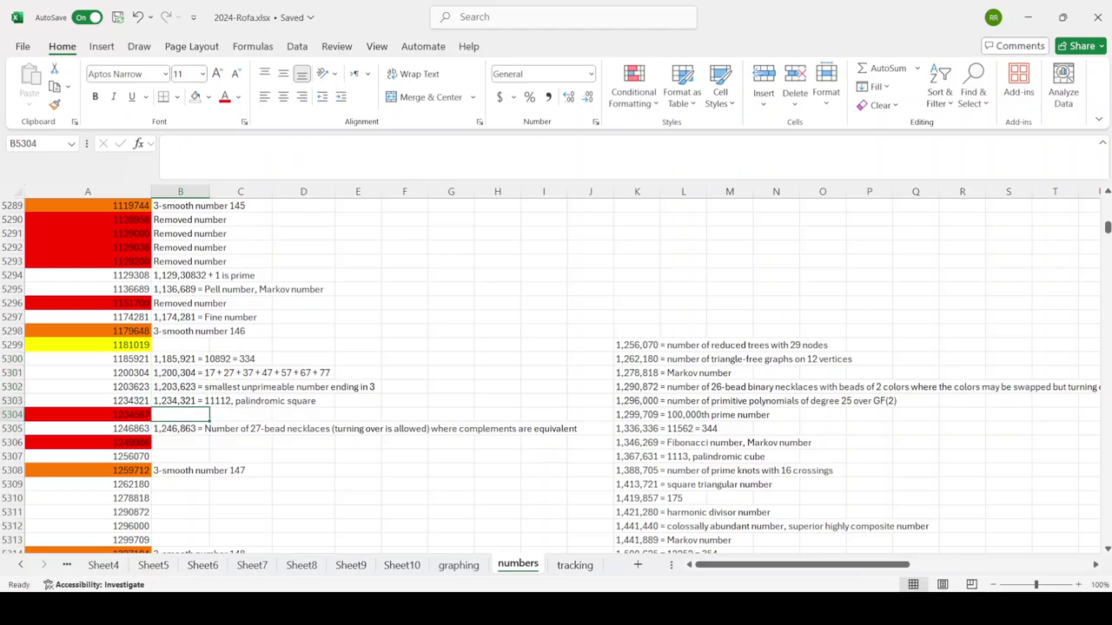
type("Removed as")
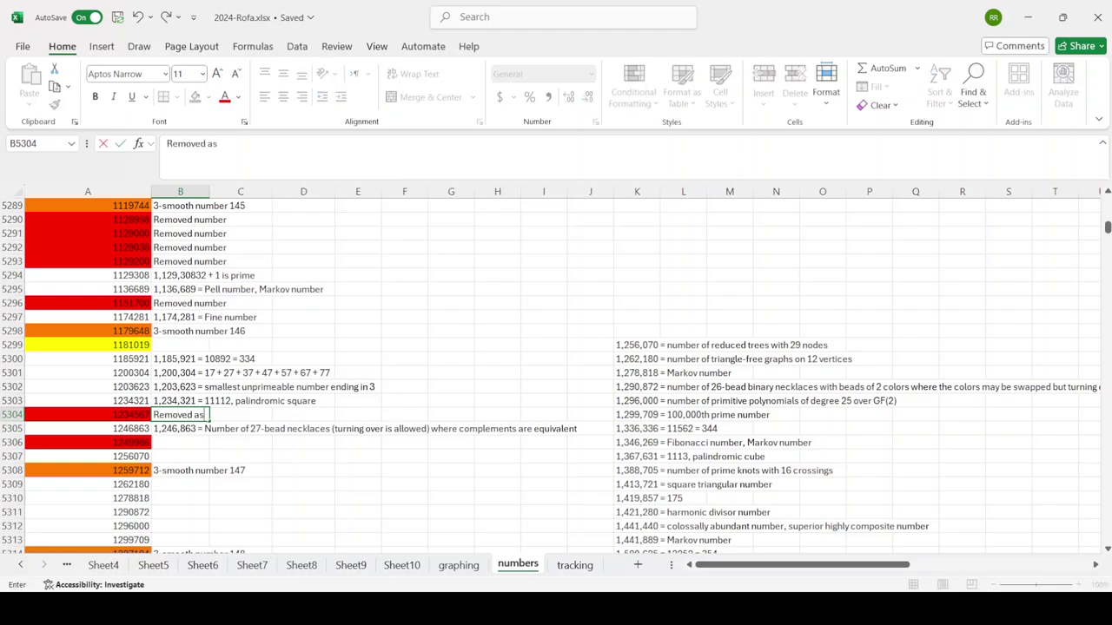
type("cending number")
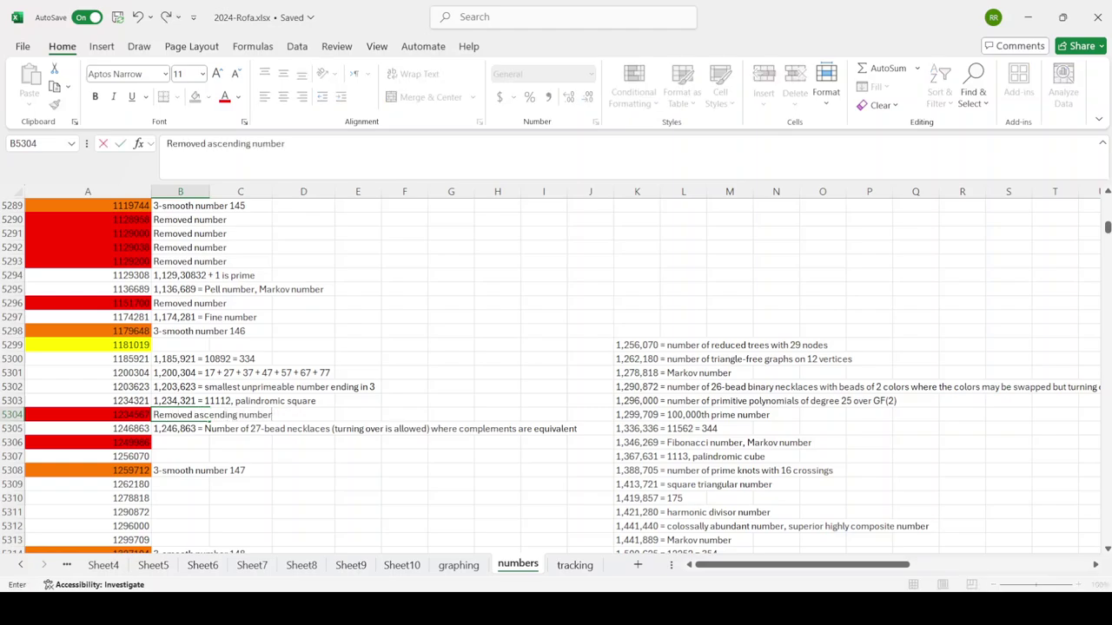
type(" from 1 to 7")
key("Return")
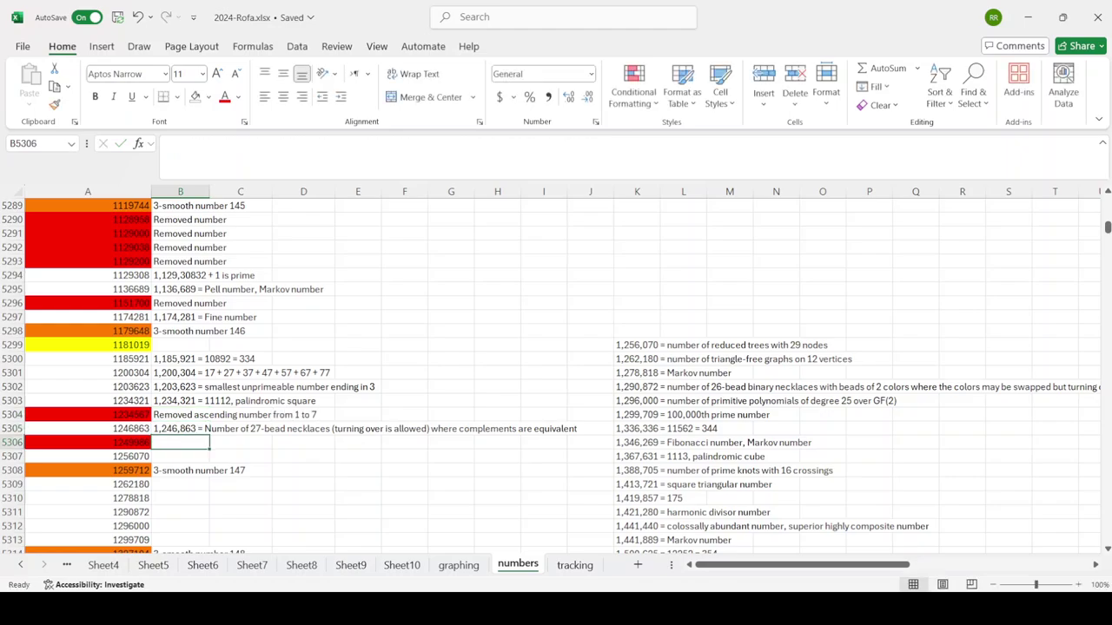
key("Down")
key("Down")
key("Down")
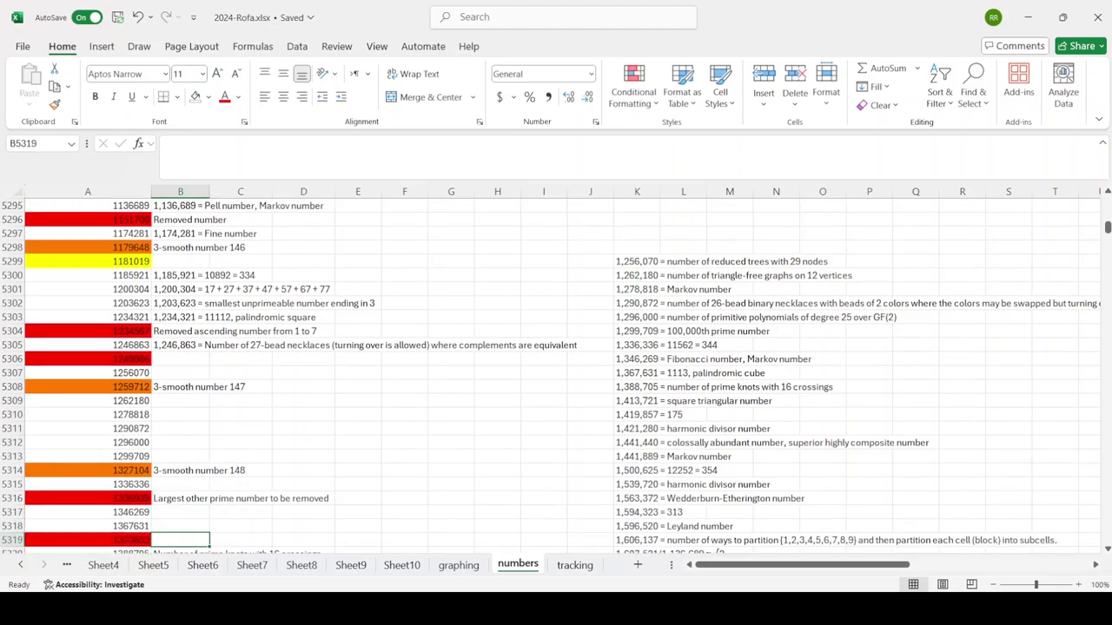
key("Up")
key("Up")
key("Up")
type("Removed number")
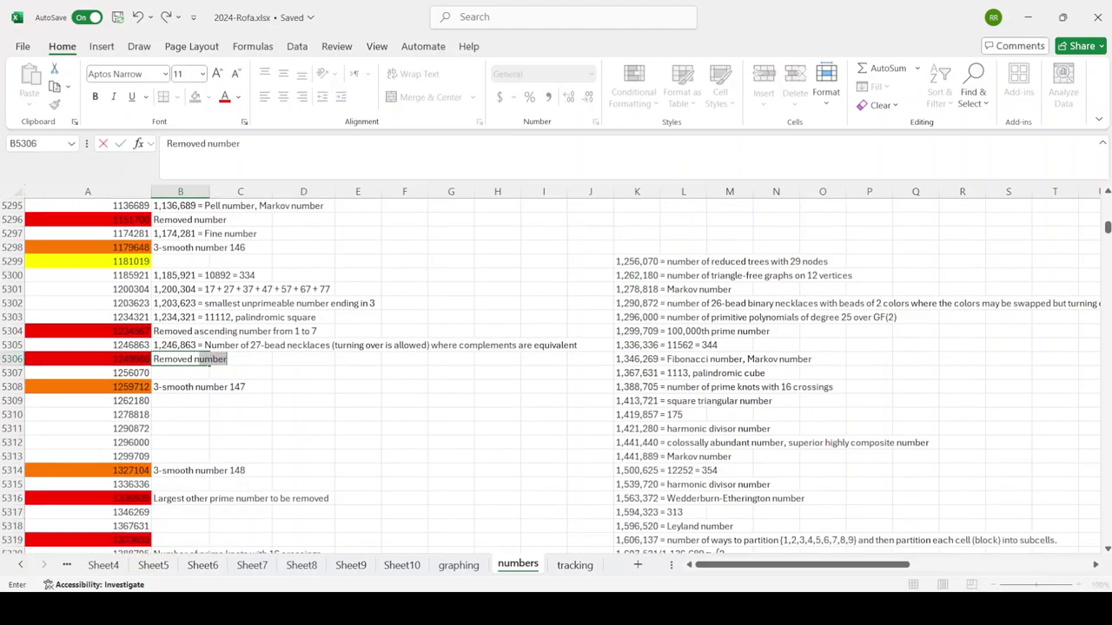
key("Return")
left_click(637, 260)
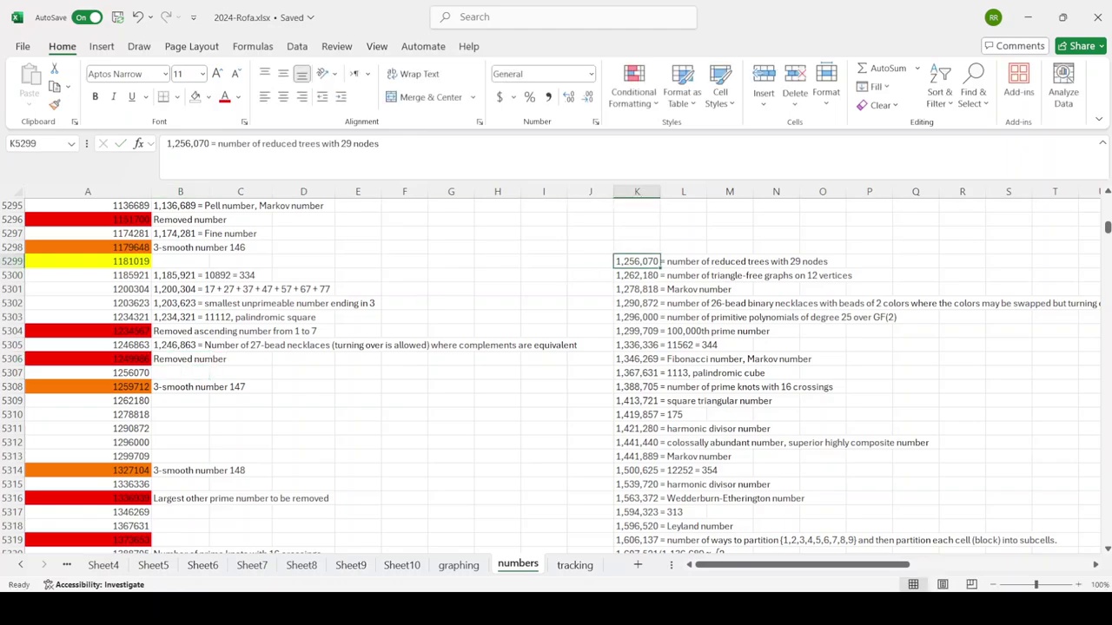
Move the 1256070 comment to B5307 and five comments from 1,262,180 into B5309–B5313
left_click_drag(637, 267, 180, 376)
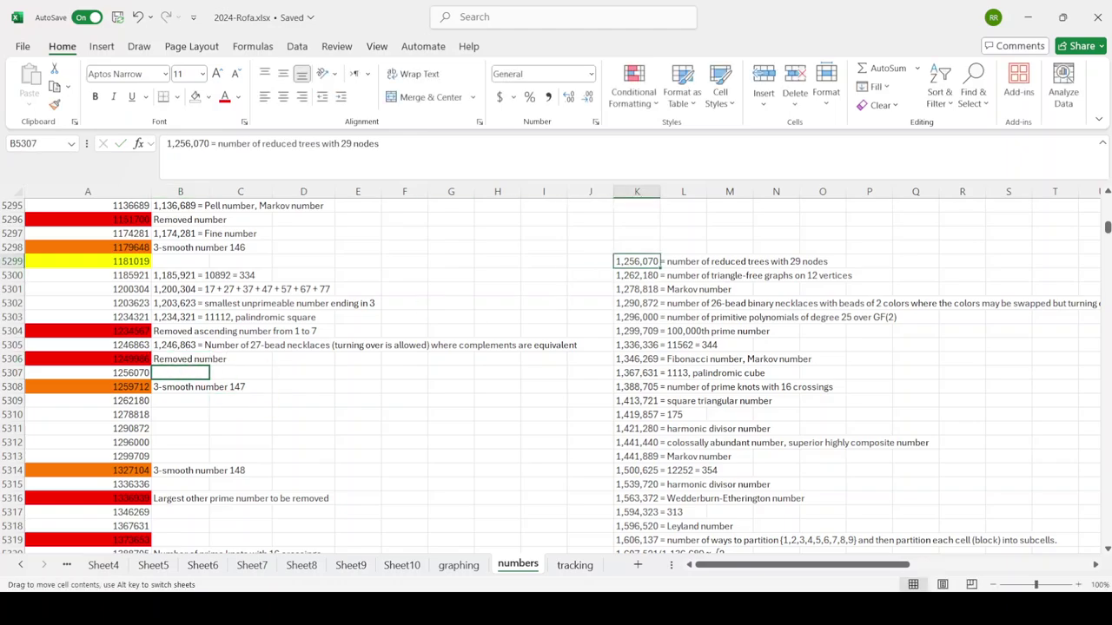
left_click_drag(637, 276, 637, 331)
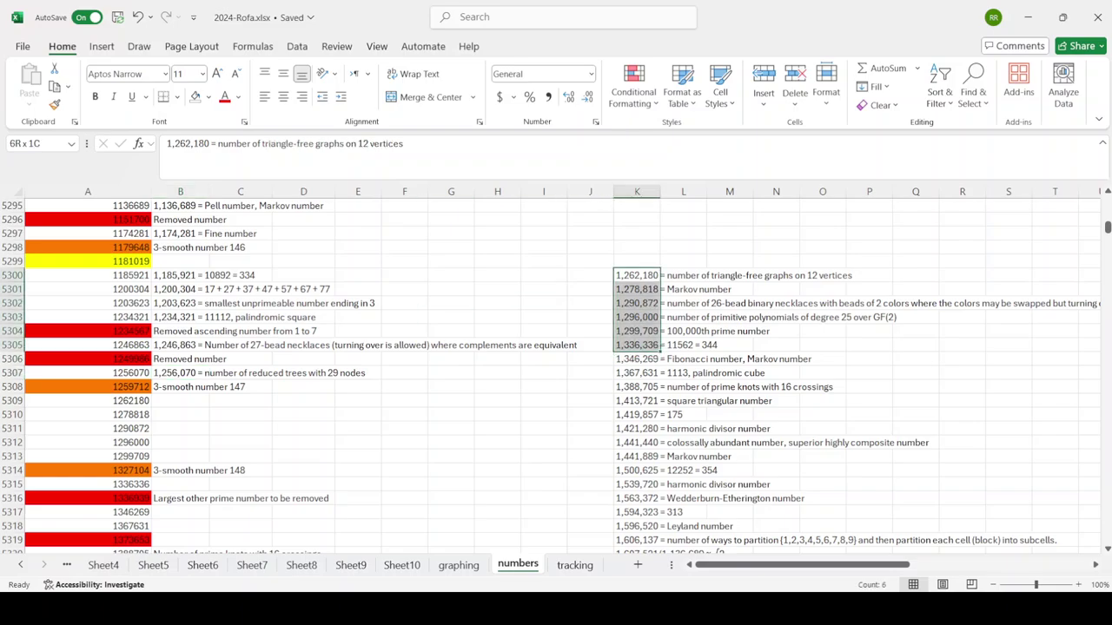
left_click_drag(684, 303, 357, 401)
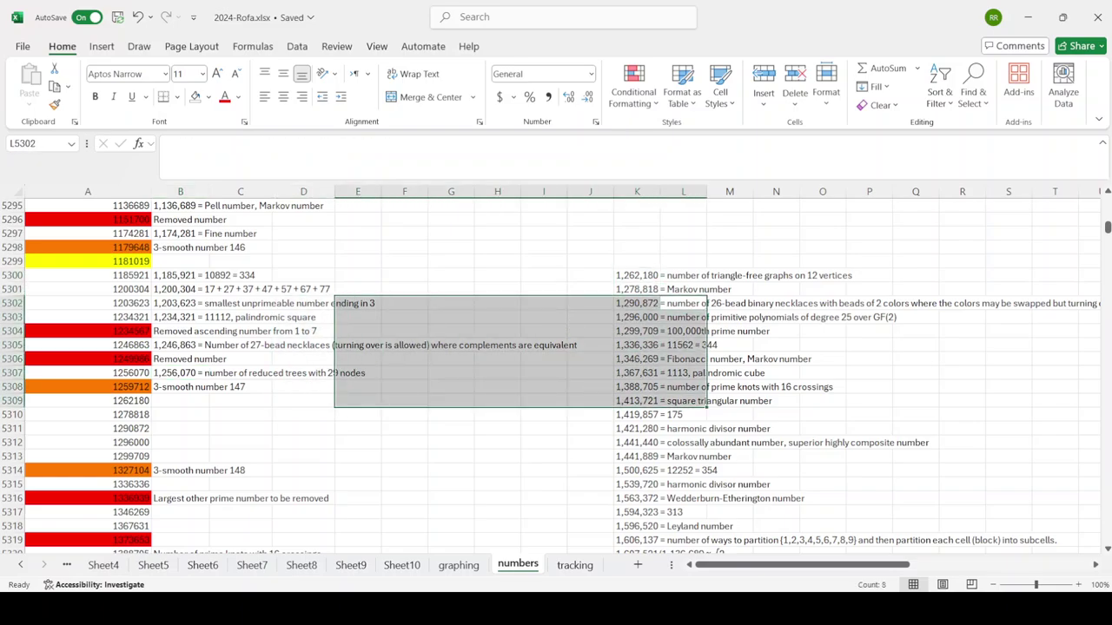
left_click_drag(636, 275, 637, 331)
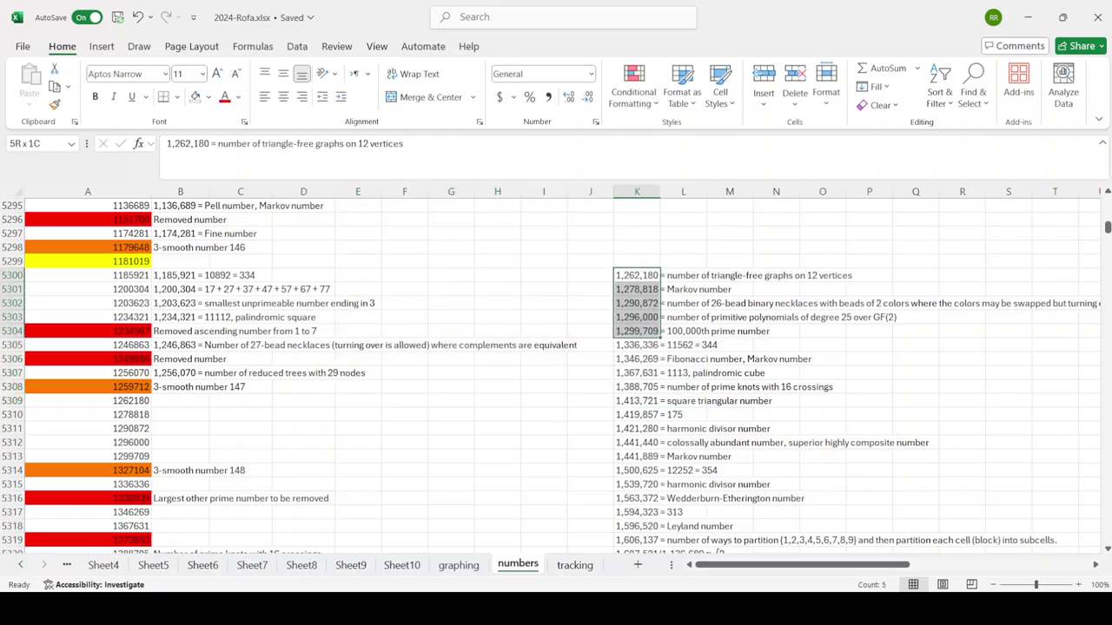
left_click_drag(615, 304, 153, 430)
key("Down")
key("Down")
key("Down")
key("Down")
key("Down")
key("Down")
key("Down")
key("Down")
key("Down")
key("Down")
key("Down")
key("Down")
key("Down")
key("Down")
key("Down")
Move the 1336336, 1346269 and 1367631 comments into rows 5315, 5317 and 5318
left_click(636, 270)
key("Up")
left_click_drag(636, 224, 179, 358)
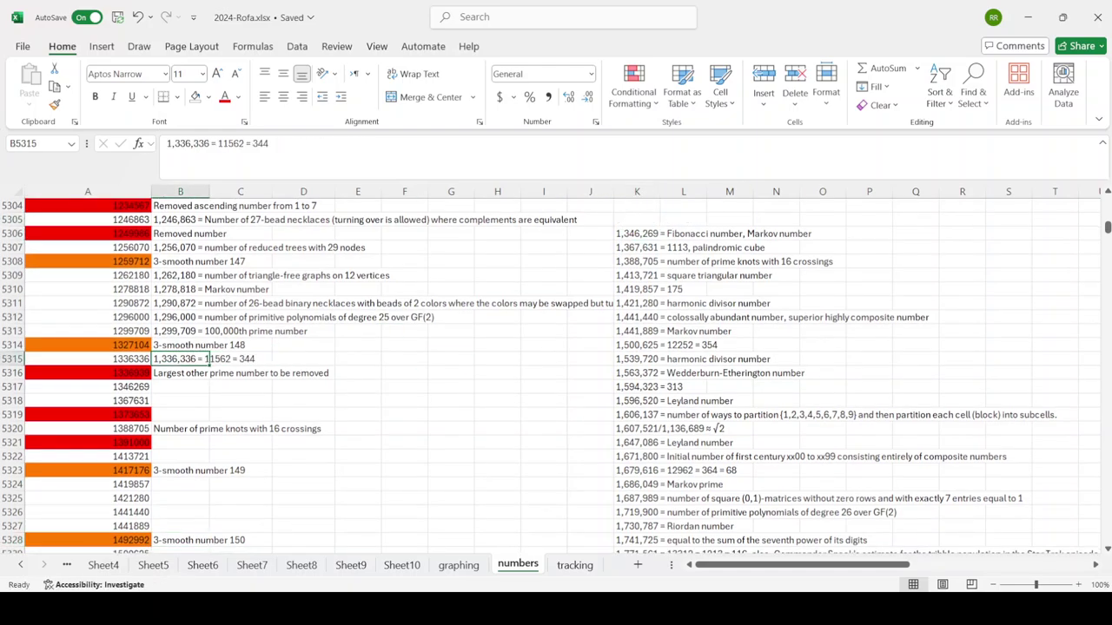
left_click(636, 233)
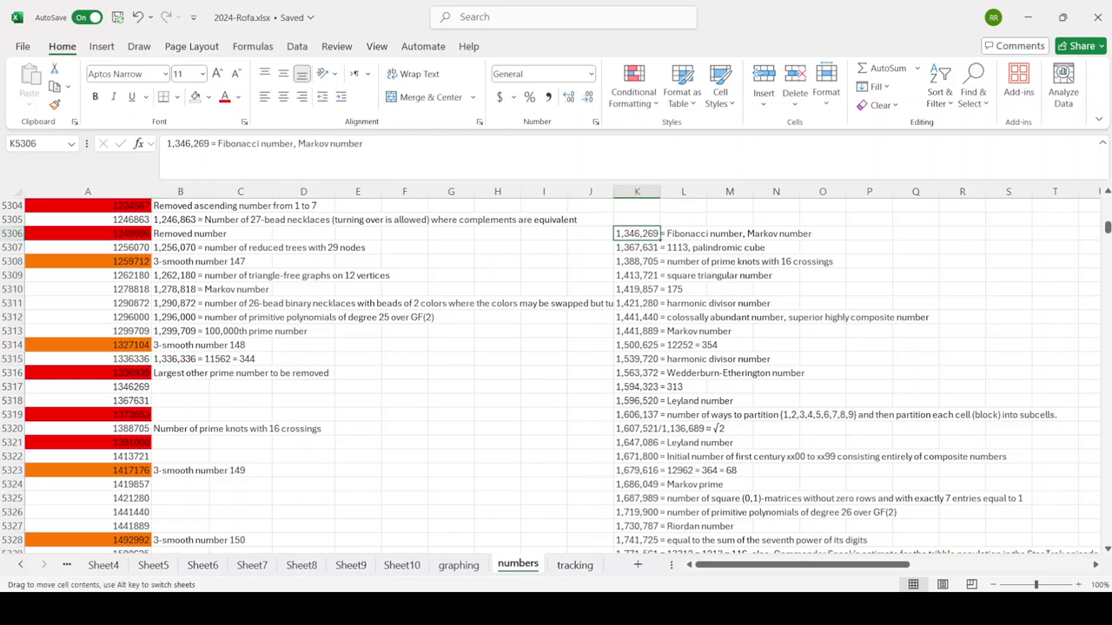
left_click_drag(636, 238, 180, 386)
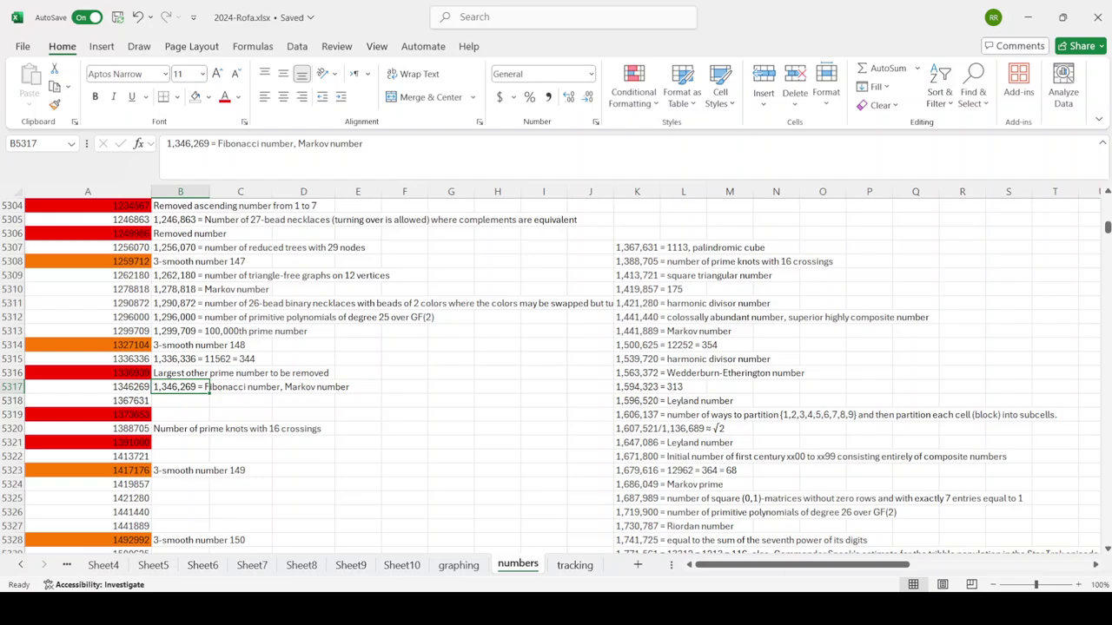
left_click(637, 247)
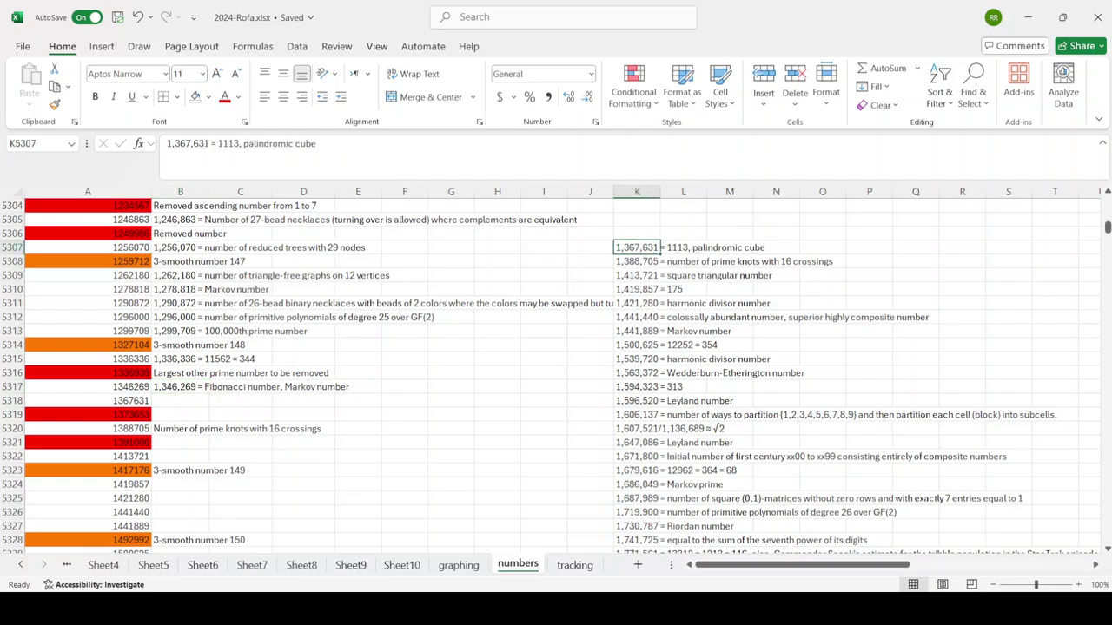
left_click_drag(636, 251, 179, 401)
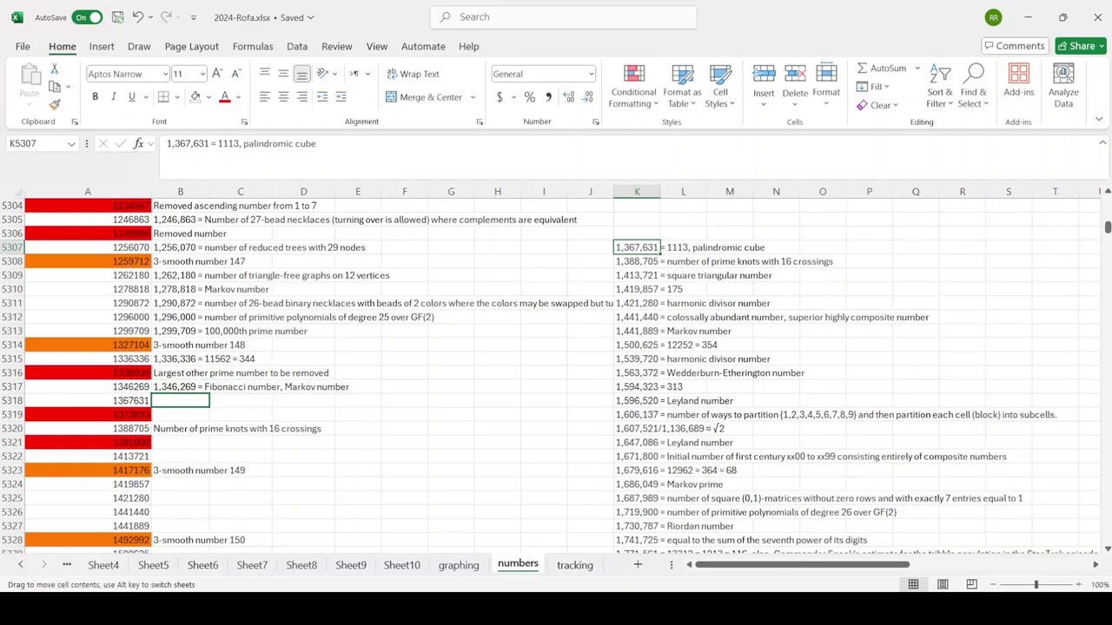
key("Return")
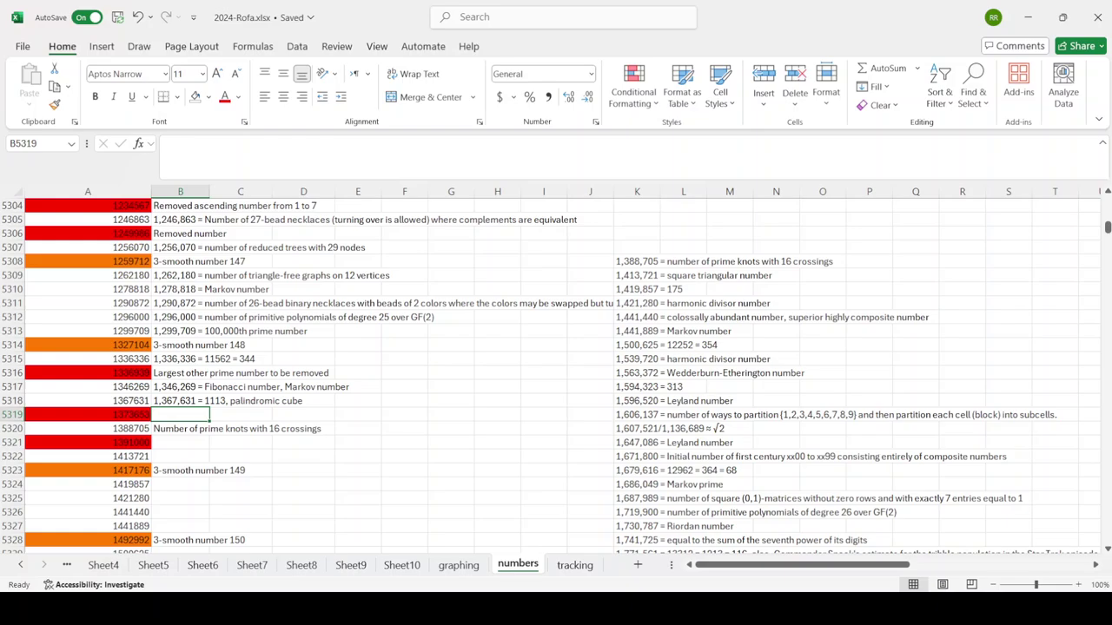
Label one red row 'Removed triangular number' and B5321 'Removed number'
key("alt+Tab")
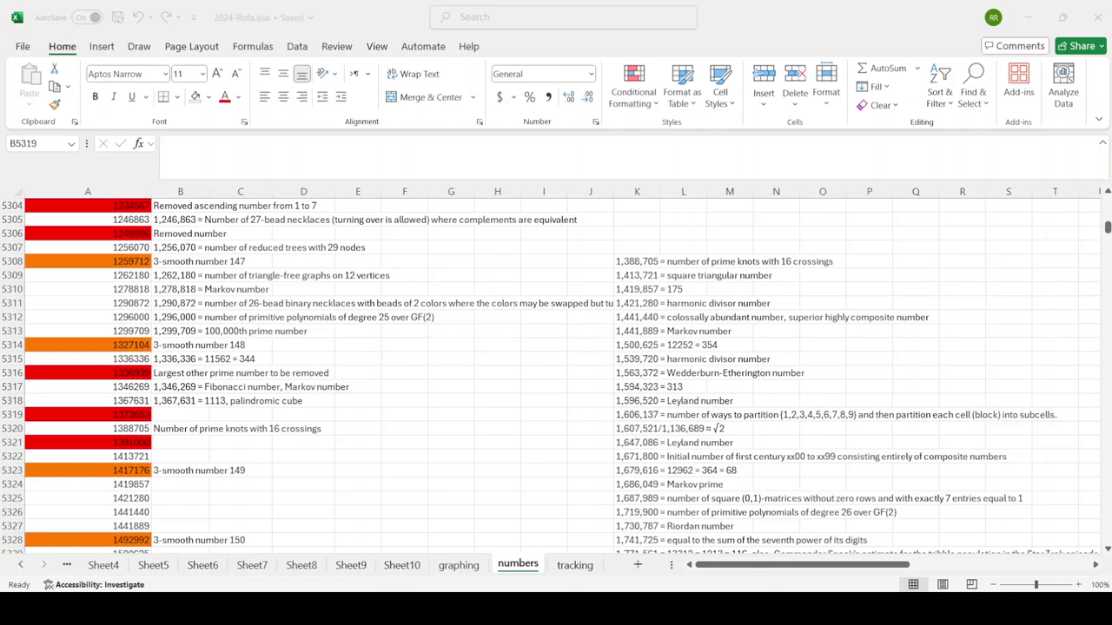
type("Removed tri")
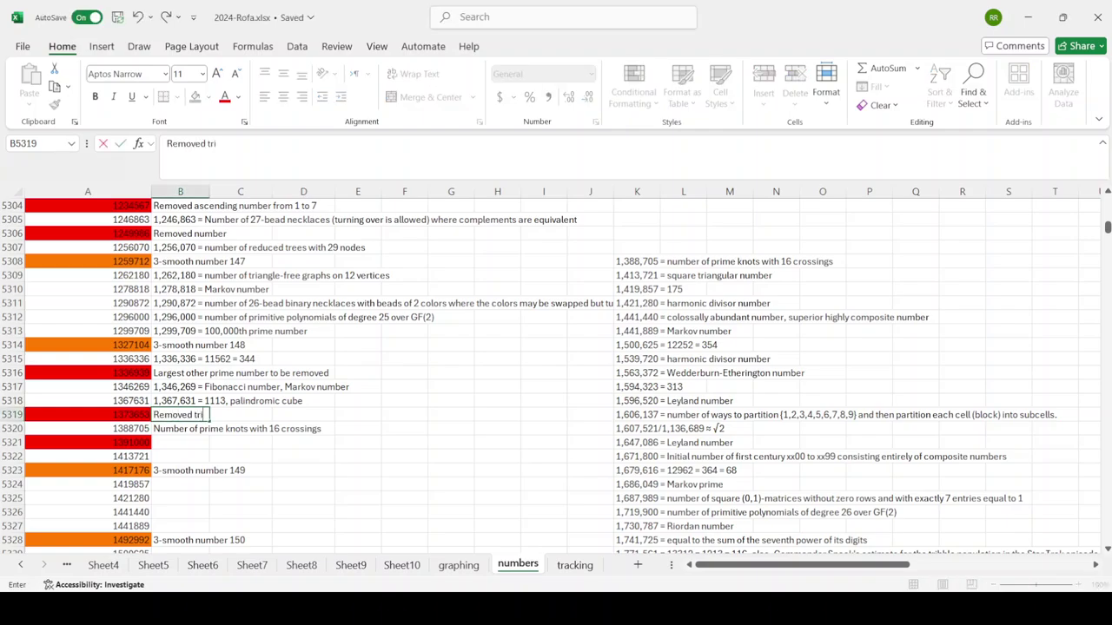
type("angular number")
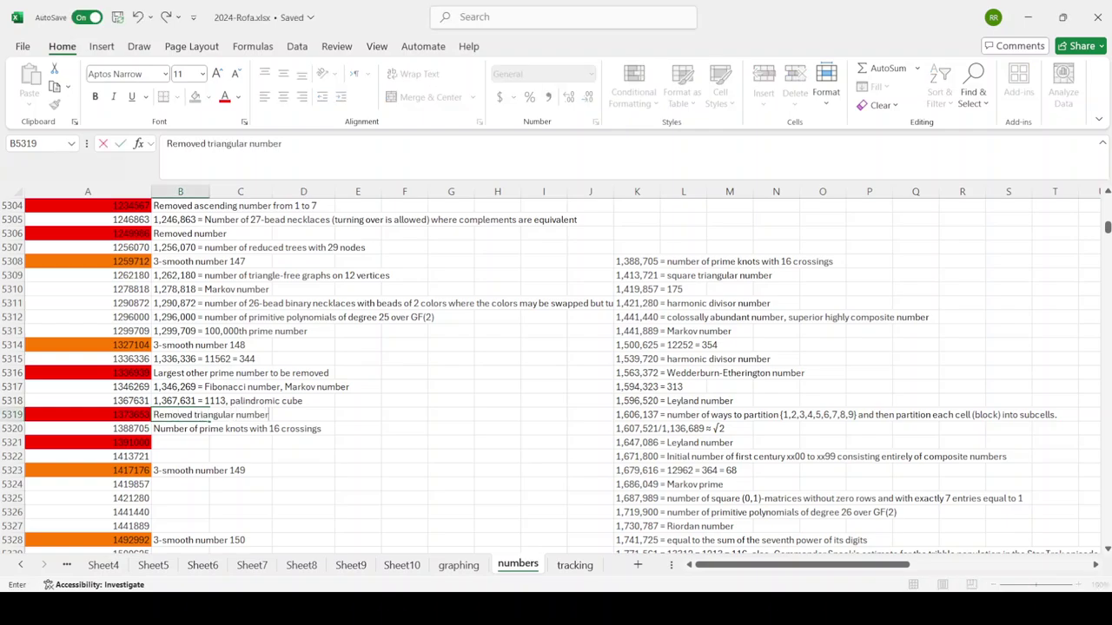
key("Return")
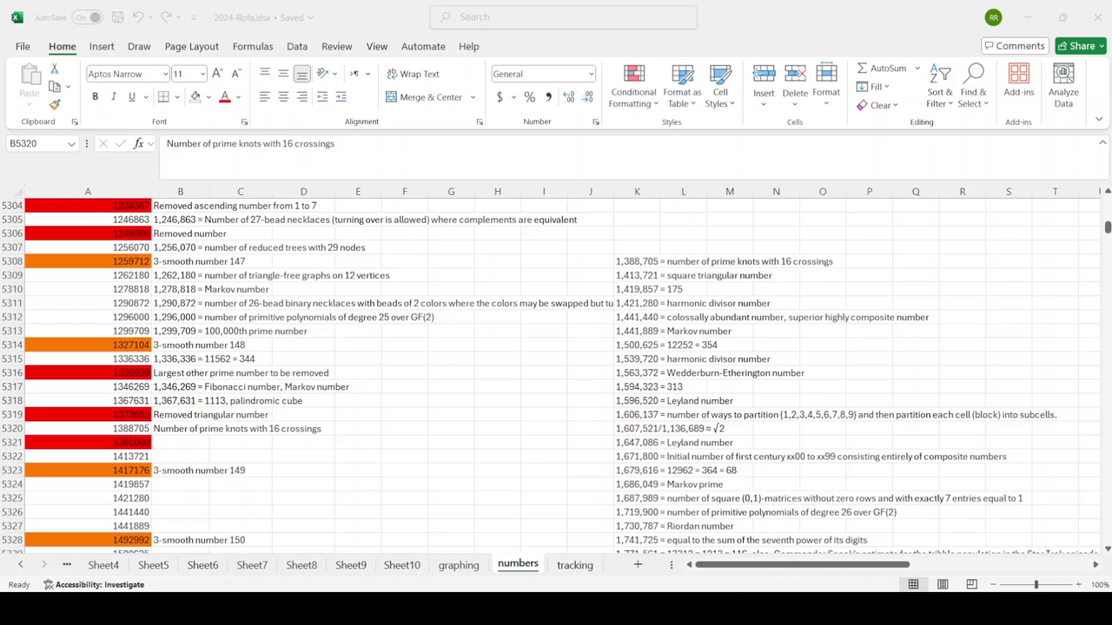
key("Down")
type("Removed number")
key("Return")
key("Down")
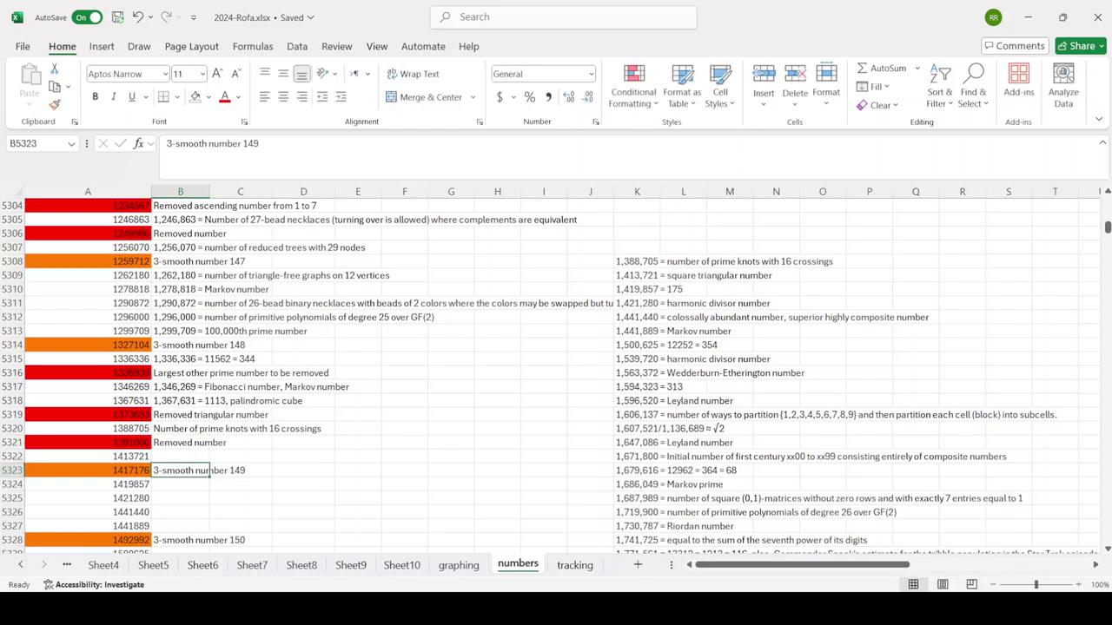
key("Down")
key("Down")
key("Down")
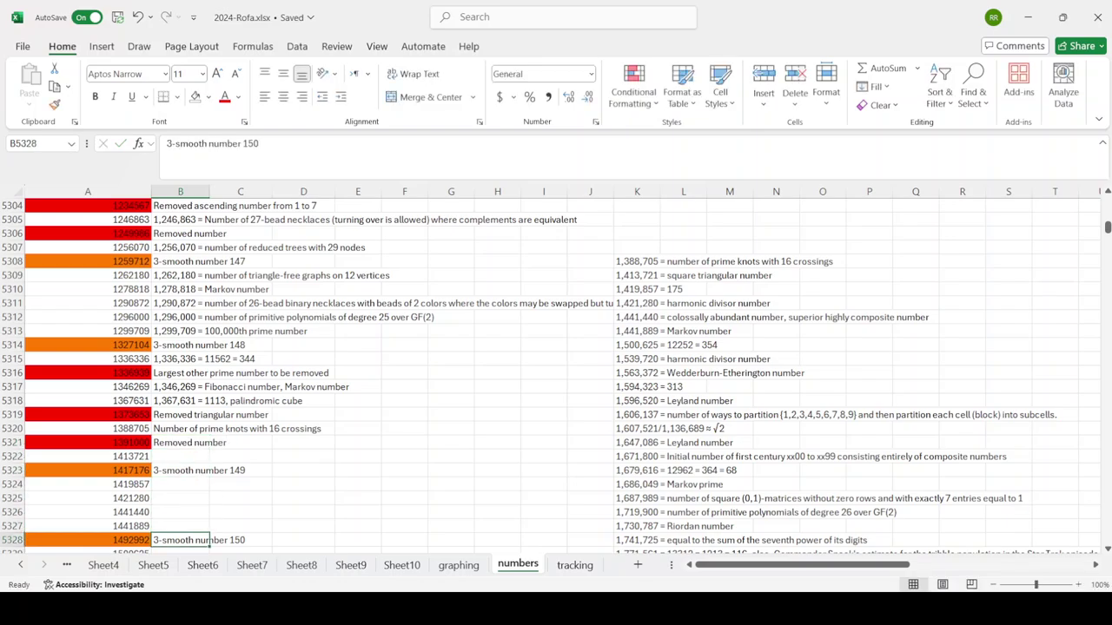
Move the square triangular number, 1500625 and nearby comments from column K into rows 5322–5332
left_click(636, 261)
left_click_drag(636, 276, 637, 547)
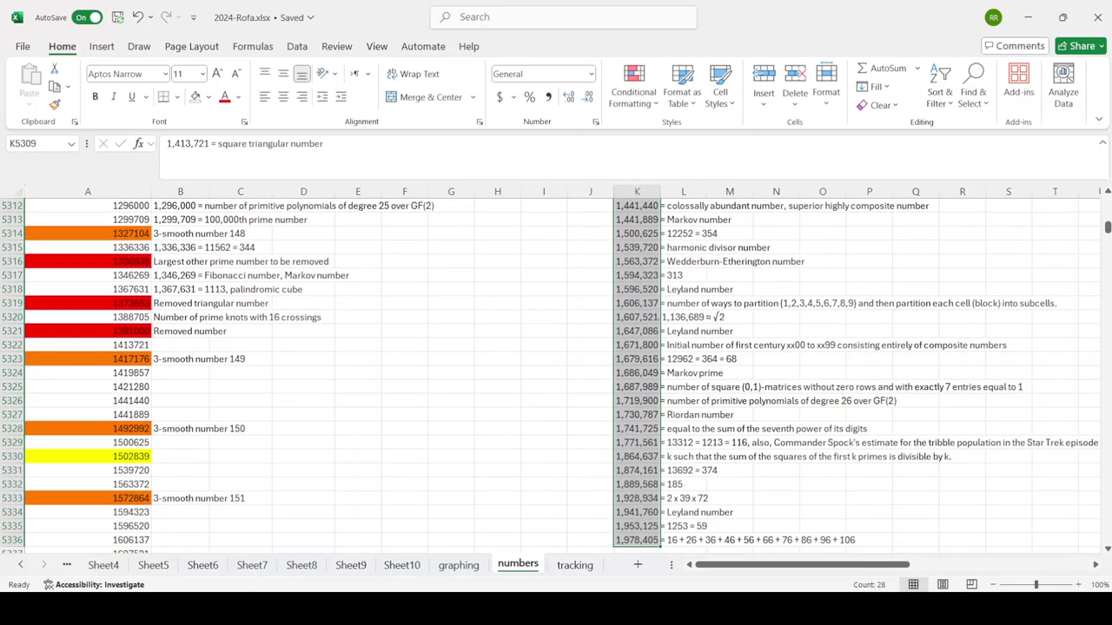
left_click_drag(615, 261, 615, 413)
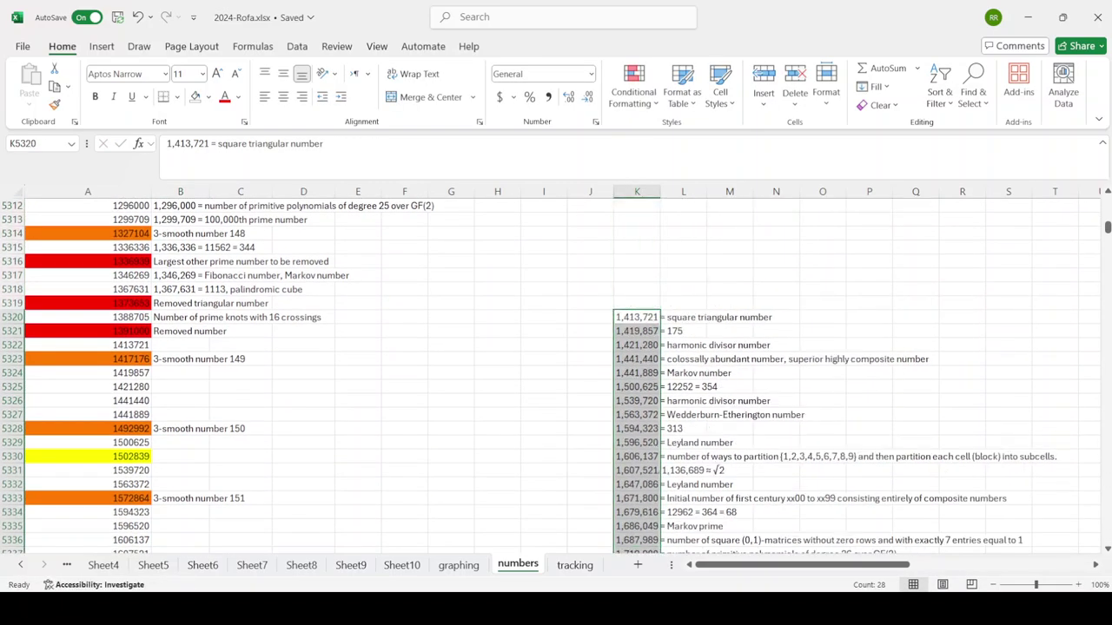
left_click(637, 317)
left_click_drag(615, 317, 181, 345)
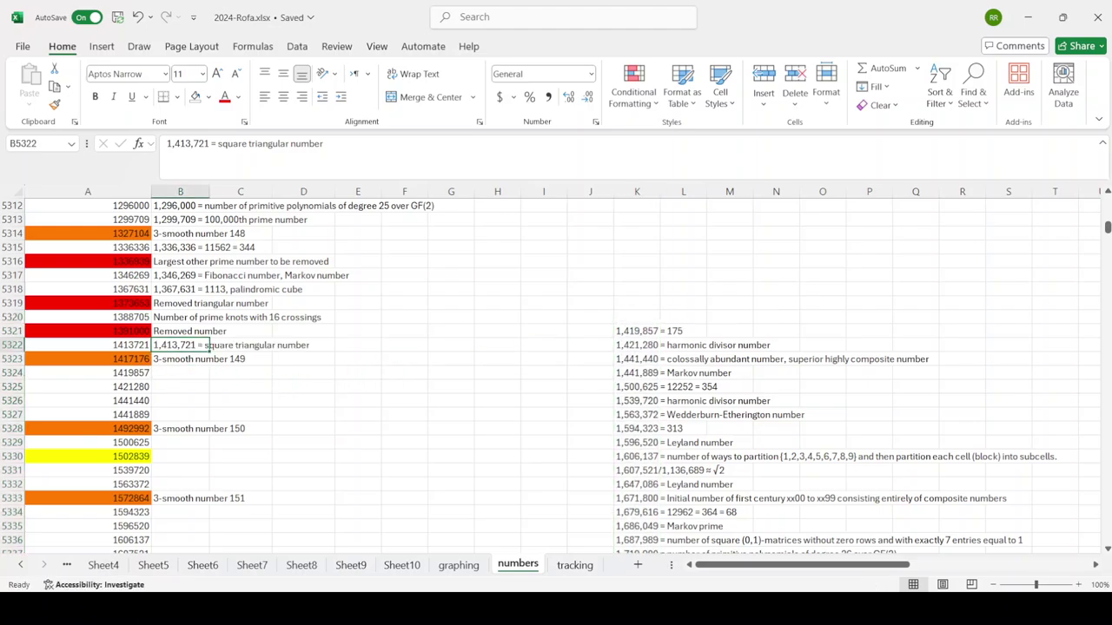
mouse_move(637, 331)
left_mouse_down()
mouse_move(637, 386)
mouse_move(637, 331)
mouse_move(181, 373)
left_mouse_up()
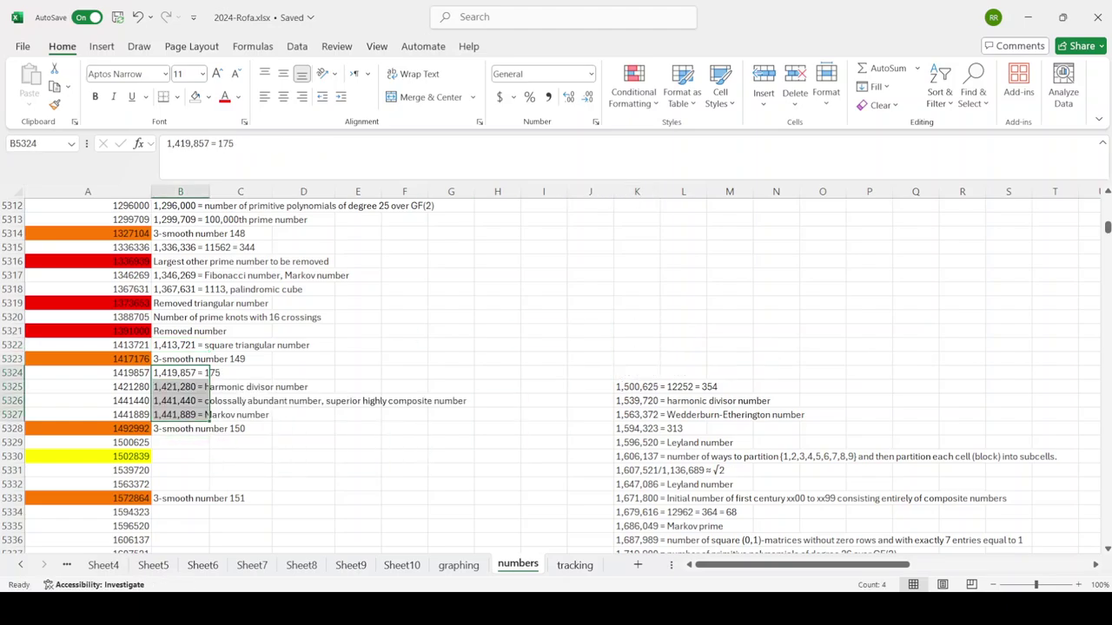
left_click(636, 387)
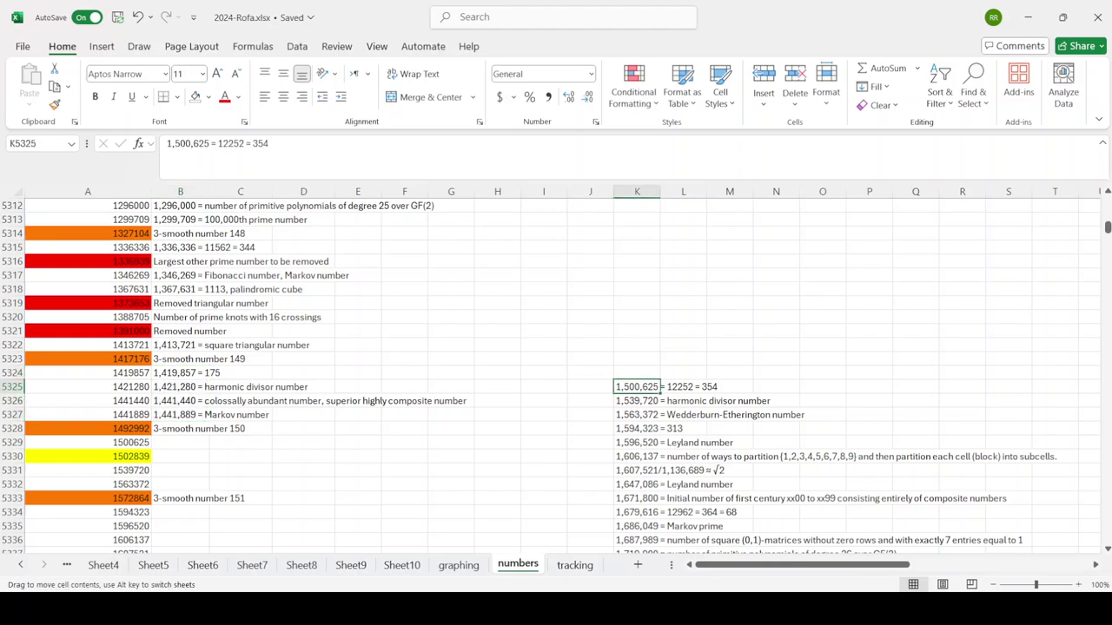
left_click_drag(615, 386, 180, 442)
mouse_move(636, 401)
left_mouse_down()
mouse_move(636, 414)
mouse_move(181, 476)
left_mouse_up()
left_click(181, 539)
key("Down")
key("Down")
key("Down")
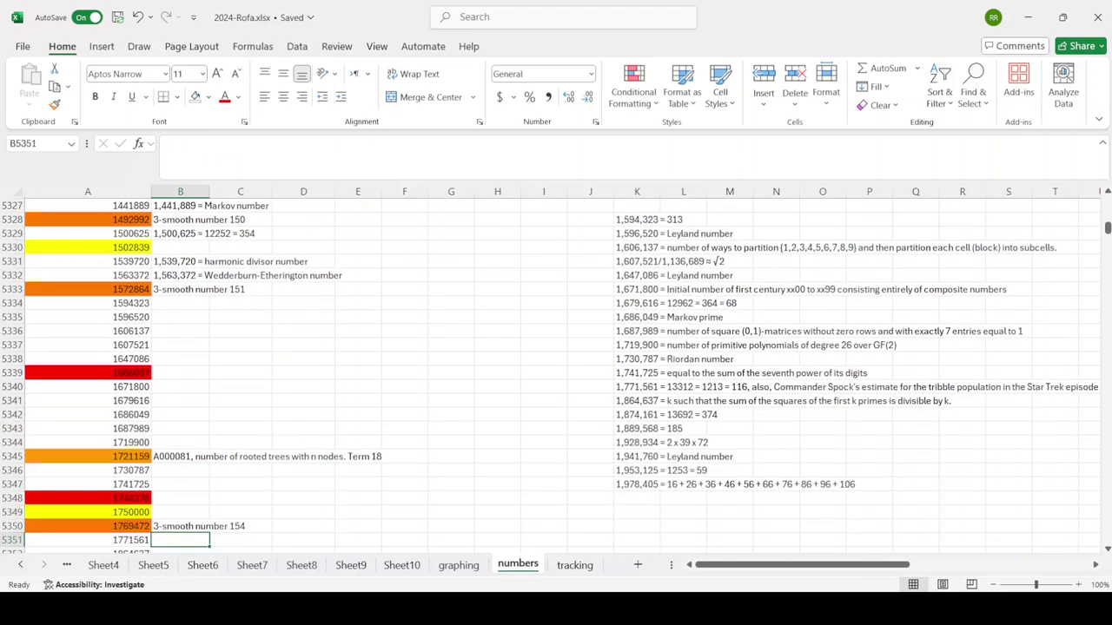
Move the 1594323 comment to row 5334 and four more comments into rows 5335–5338
left_click(636, 219)
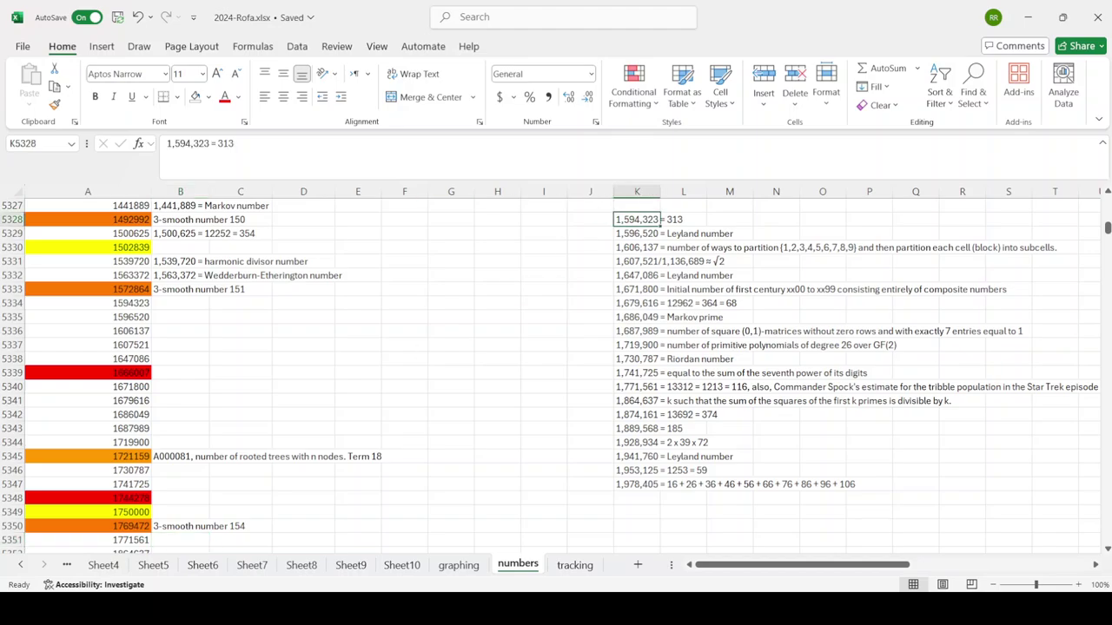
left_click_drag(660, 219, 181, 303)
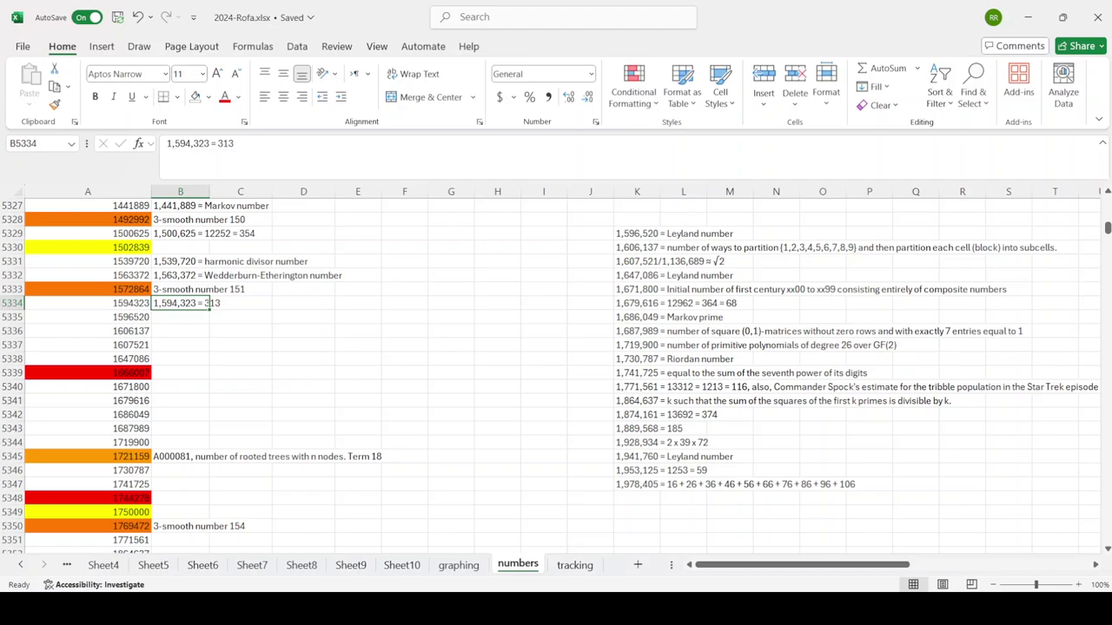
left_click_drag(637, 234, 637, 275)
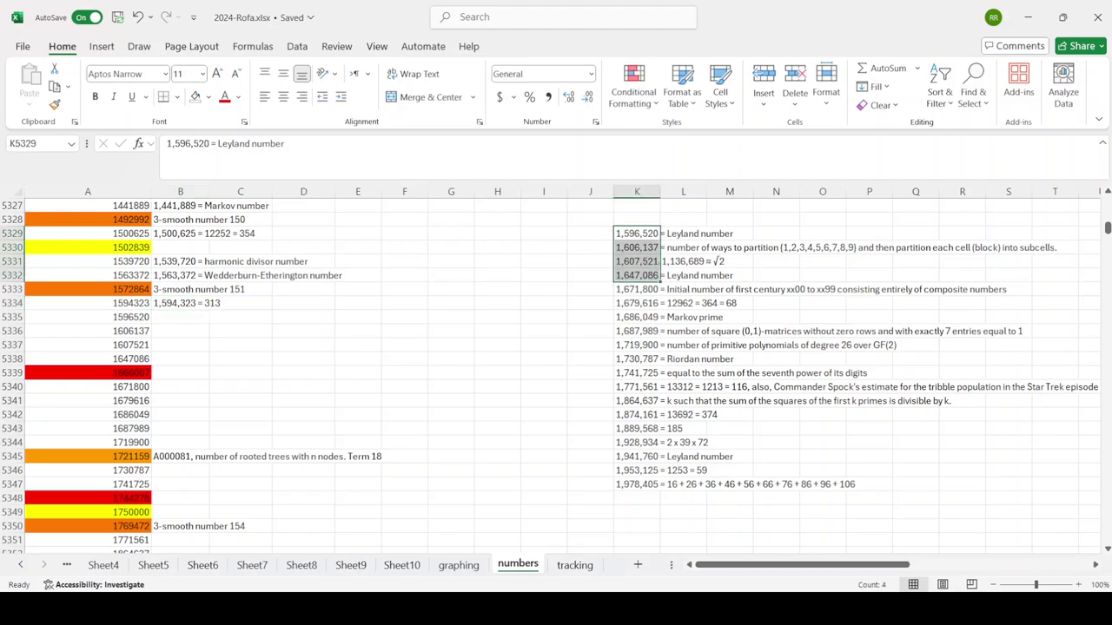
left_click_drag(660, 233, 181, 317)
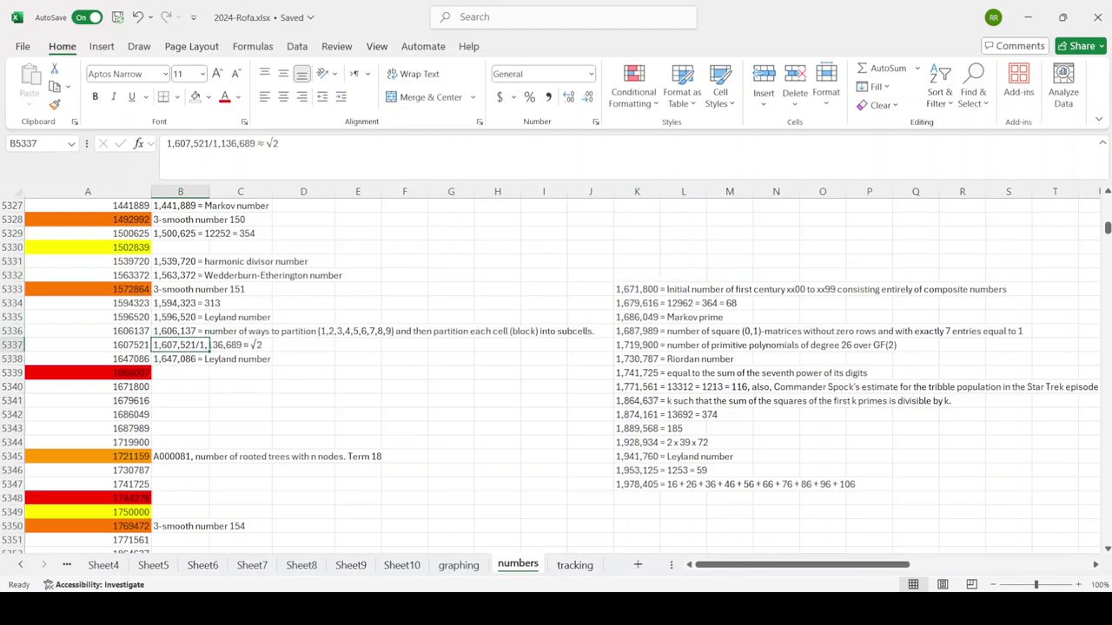
left_click(181, 372)
key("alt+Tab")
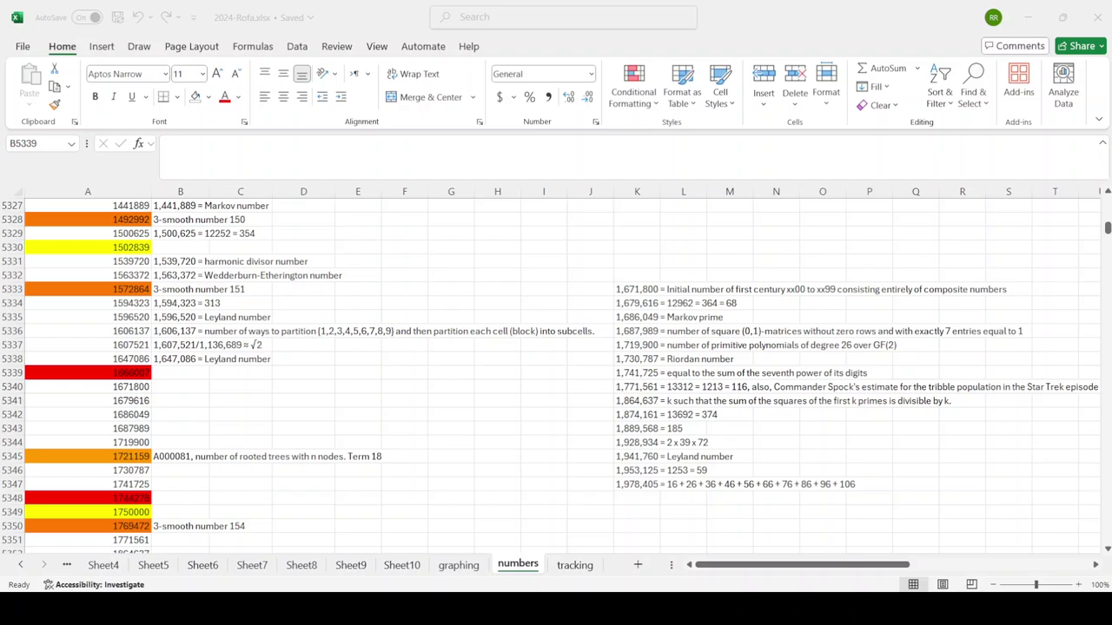
Label B5339 'Removed number' and move the next five column K comments into column B
key("alt+Tab")
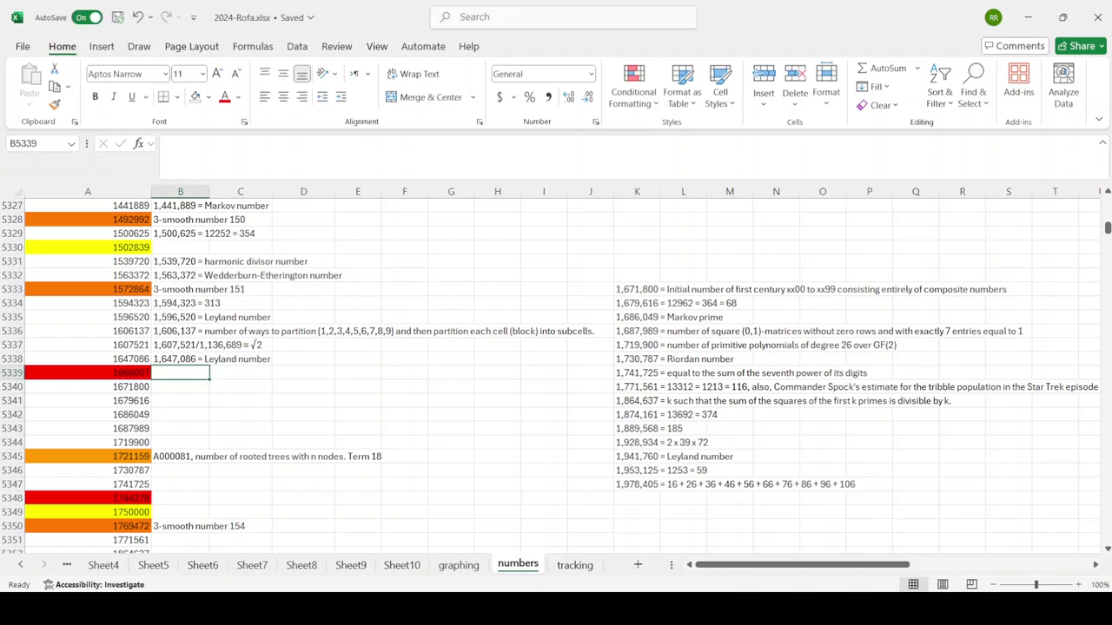
type("Removed number")
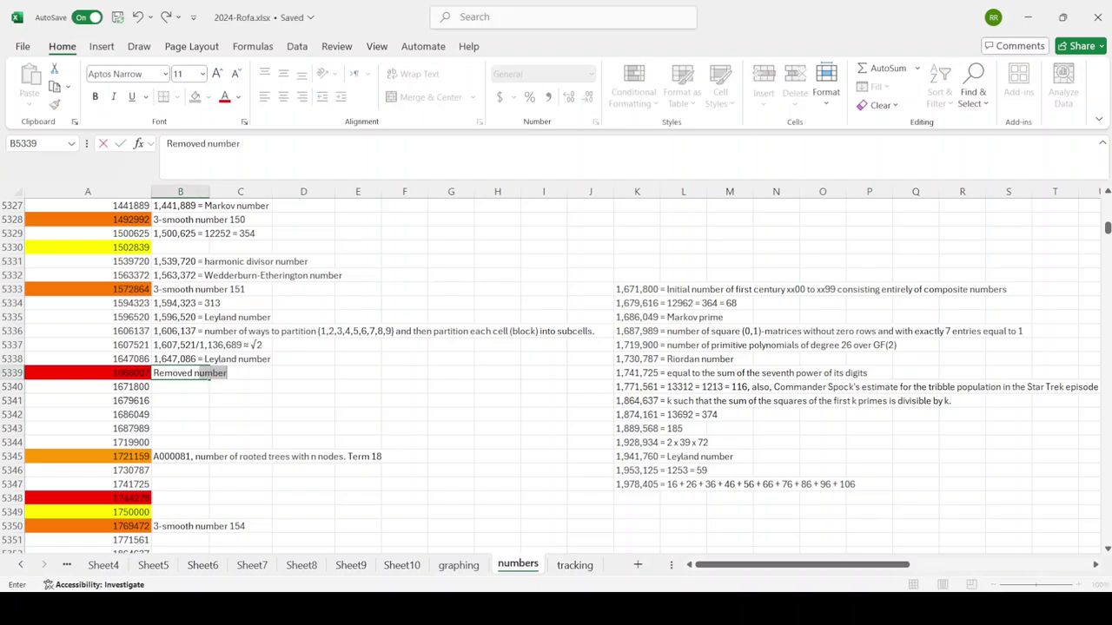
key("Return")
mouse_move(636, 289)
left_mouse_down()
mouse_move(637, 345)
mouse_move(180, 408)
left_mouse_up()
key("Down")
key("Down")
key("Down")
key("Down")
key("Down")
key("Down")
key("Right")
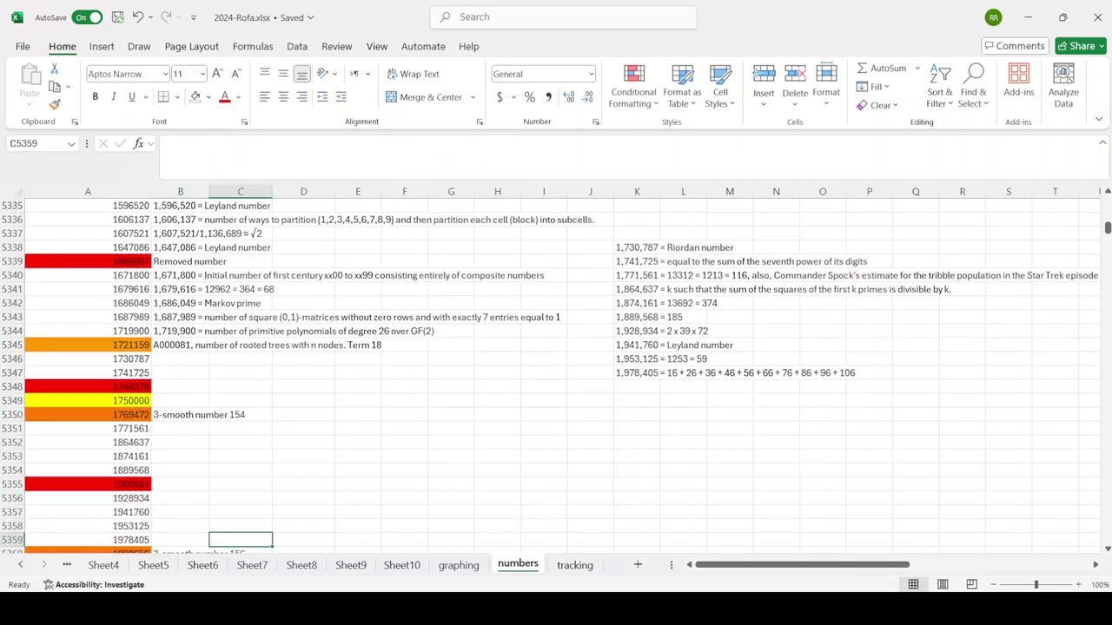
Place the Riordan, seventh-power and tribble comments, label B5348 'Removed number', and move three more comments
mouse_move(637, 247)
left_mouse_down()
mouse_move(637, 261)
mouse_move(180, 366)
left_mouse_up()
left_click(179, 386)
type("Removed number")
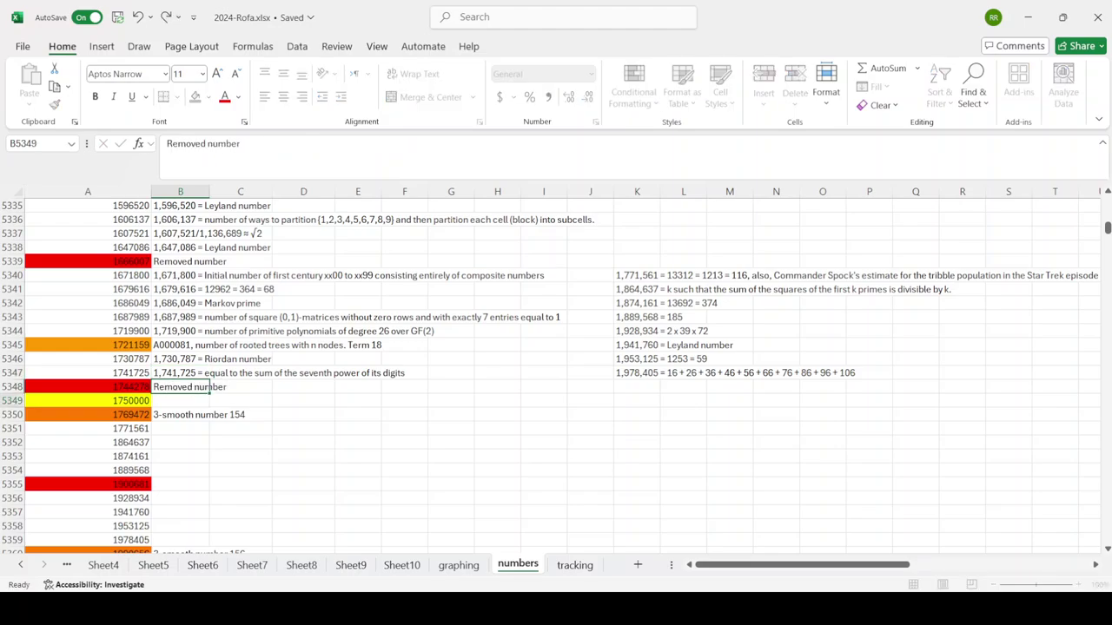
key("Return")
left_click(636, 275)
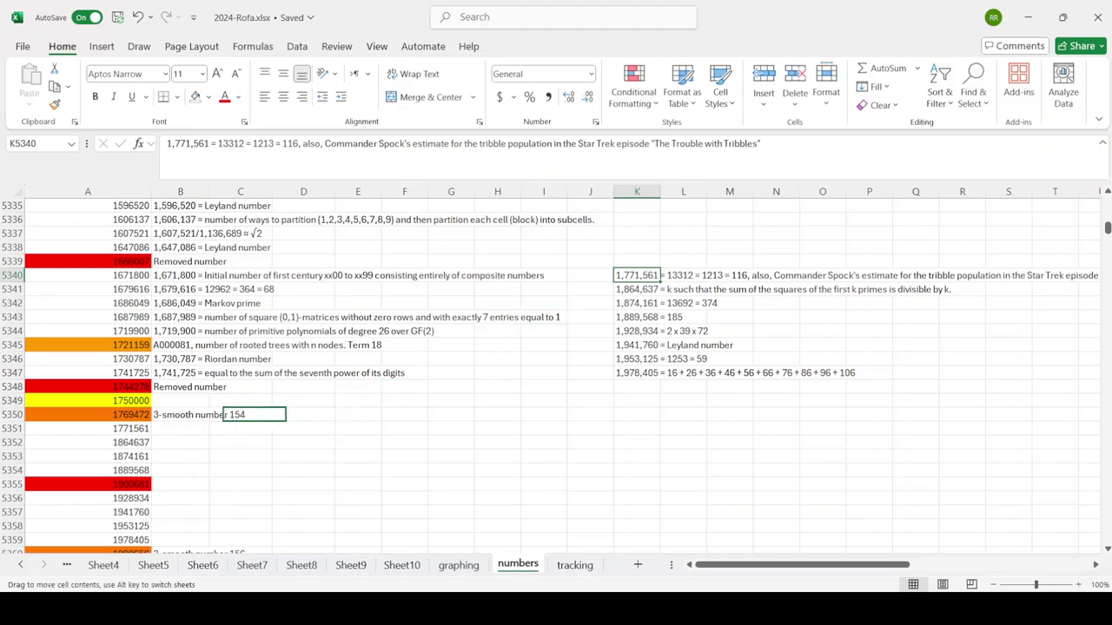
left_click_drag(637, 282, 180, 428)
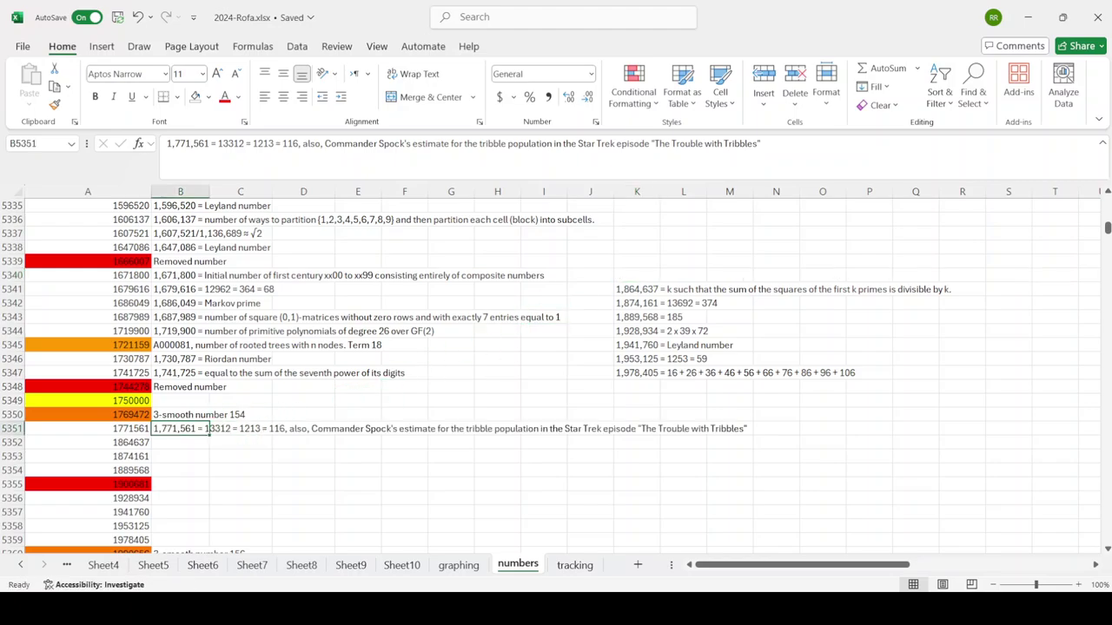
mouse_move(636, 289)
left_mouse_down()
mouse_move(636, 317)
mouse_move(180, 456)
left_mouse_up()
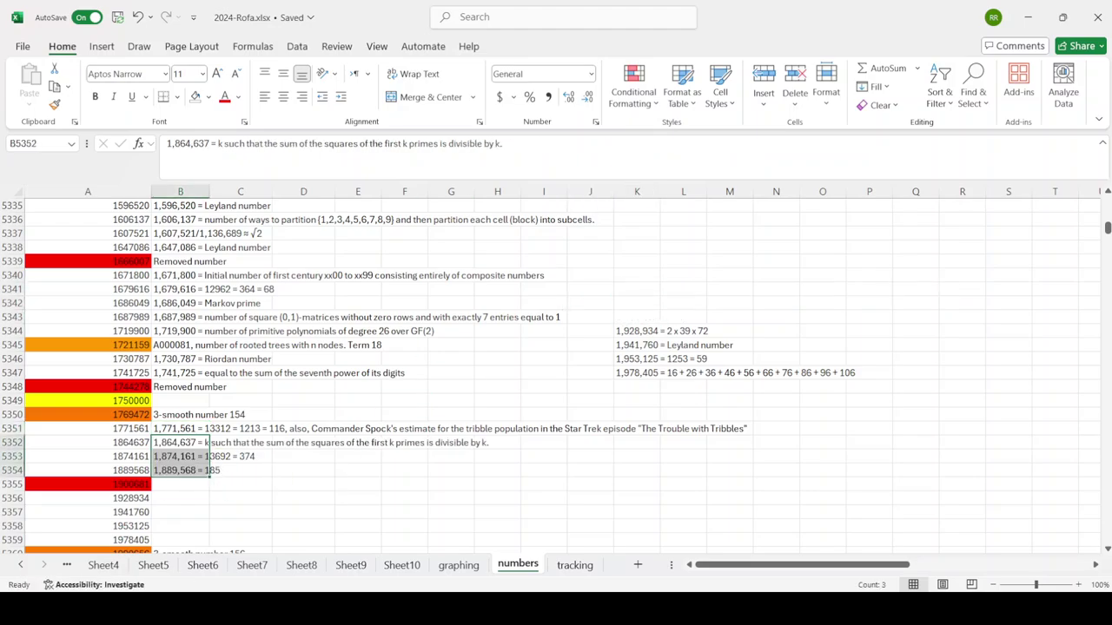
key("Down")
key("Down")
key("Down")
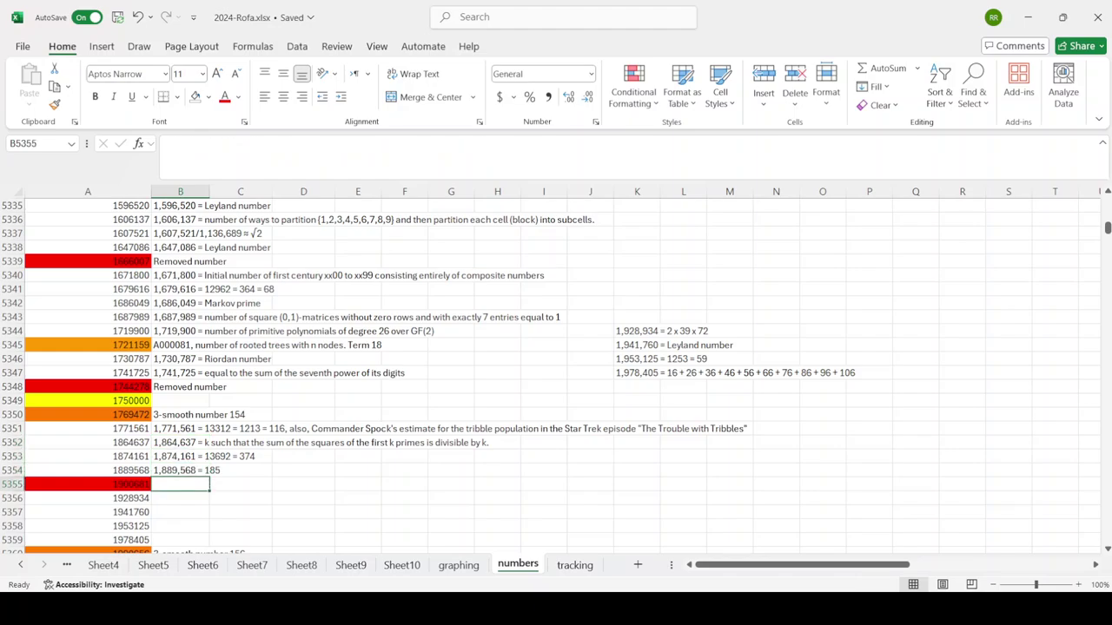
Label B5355 'Removed number' and move the last four column K comments into B5356–B5359
key("alt+Tab")
type("Removed number")
key("Return")
key("Return")
key("Return")
key("Return")
key("Return")
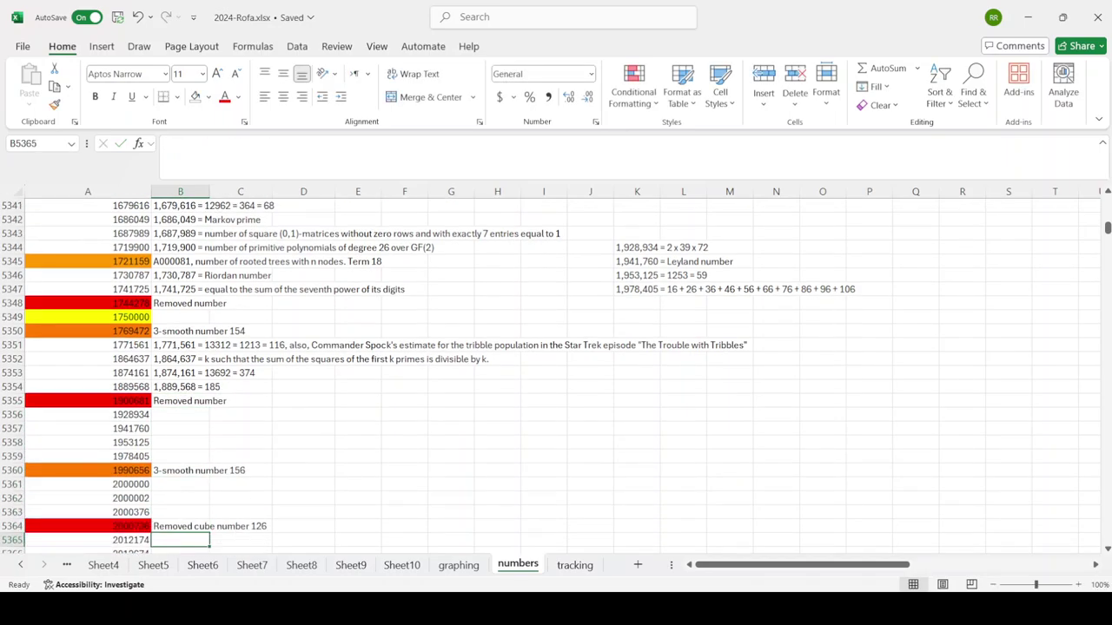
mouse_move(636, 248)
left_mouse_down()
mouse_move(636, 289)
mouse_move(180, 434)
left_mouse_up()
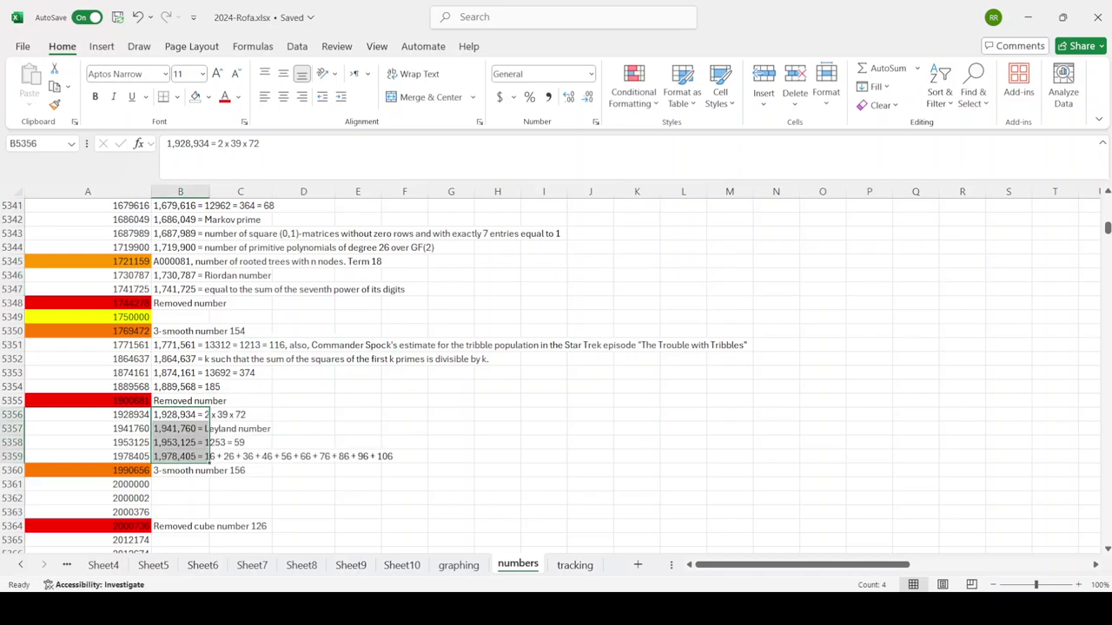
left_click(180, 428)
left_click(180, 526)
key("alt+Tab")
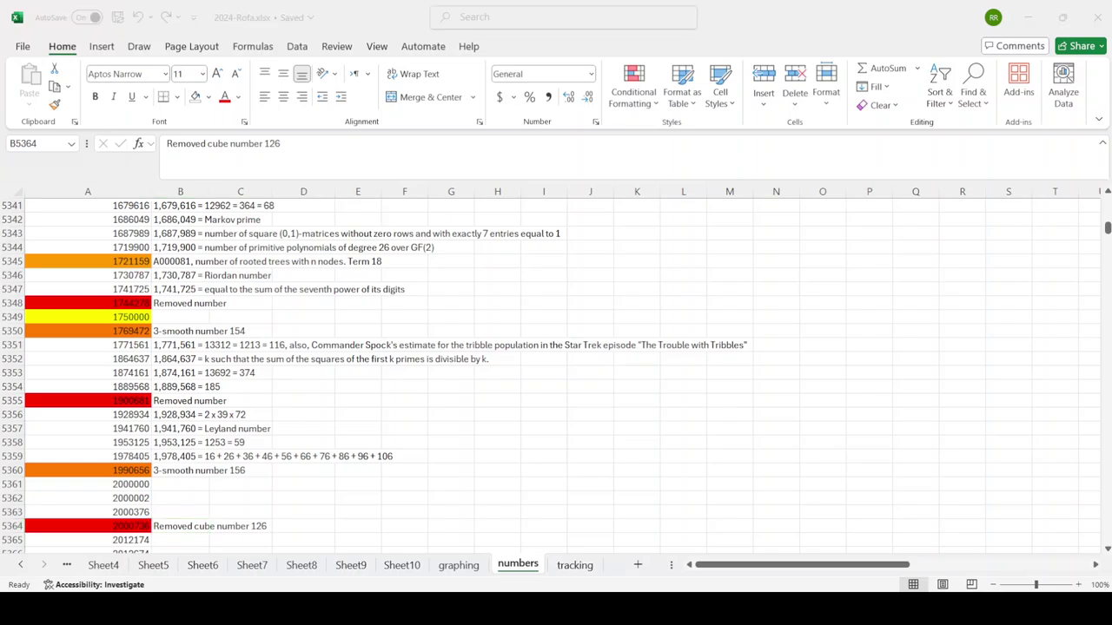